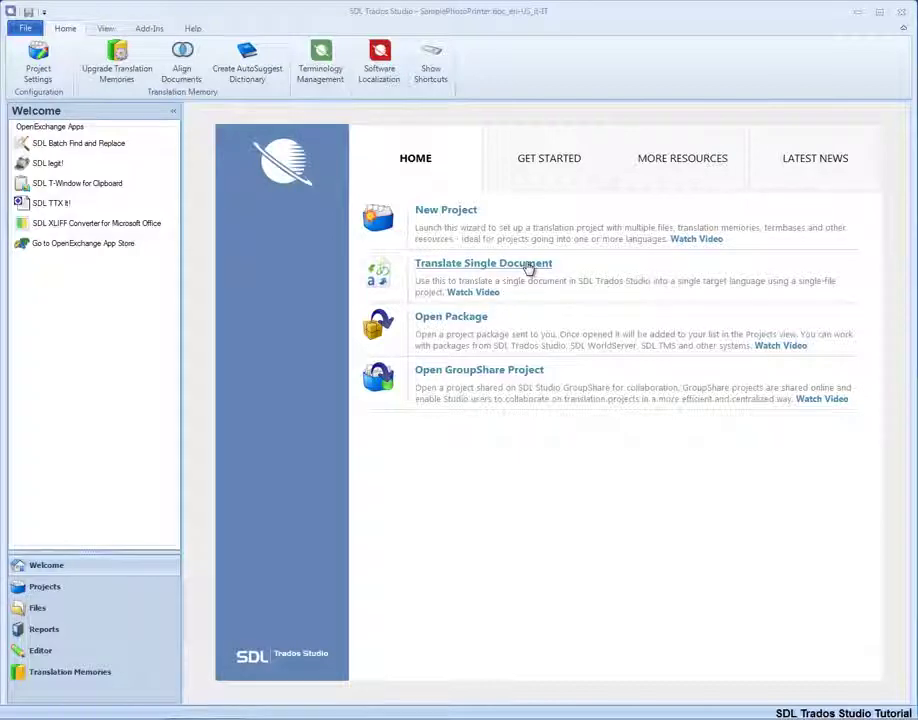
Look through the Get Started, More Resources and Latest News pages of the Welcome view and return to Home.
{"action": "left_click", "coordinate": [548, 165]}
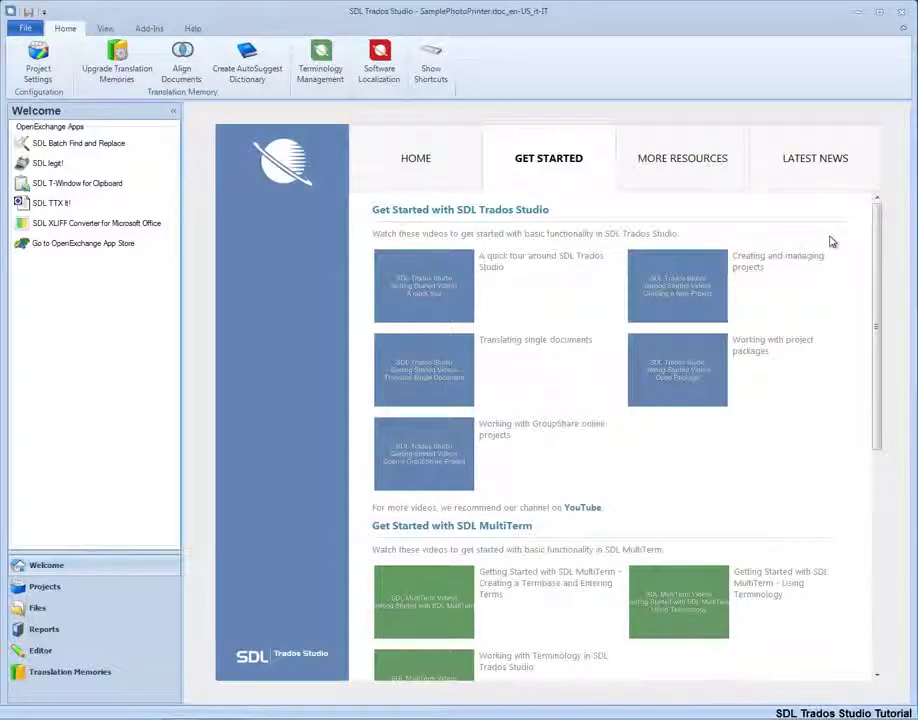
{"action": "left_click", "coordinate": [725, 165]}
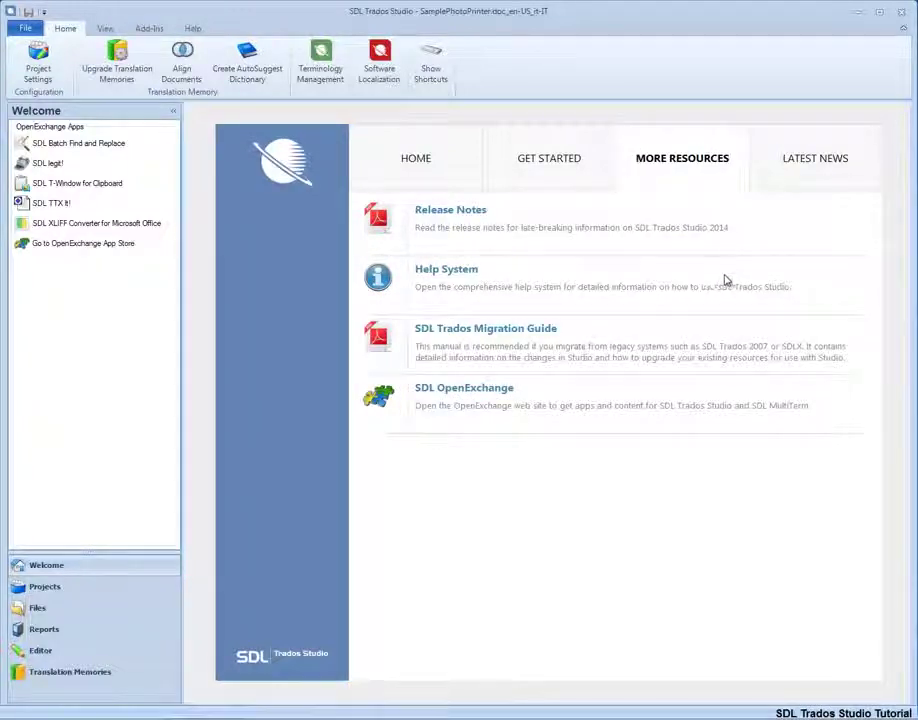
{"action": "left_click", "coordinate": [806, 167]}
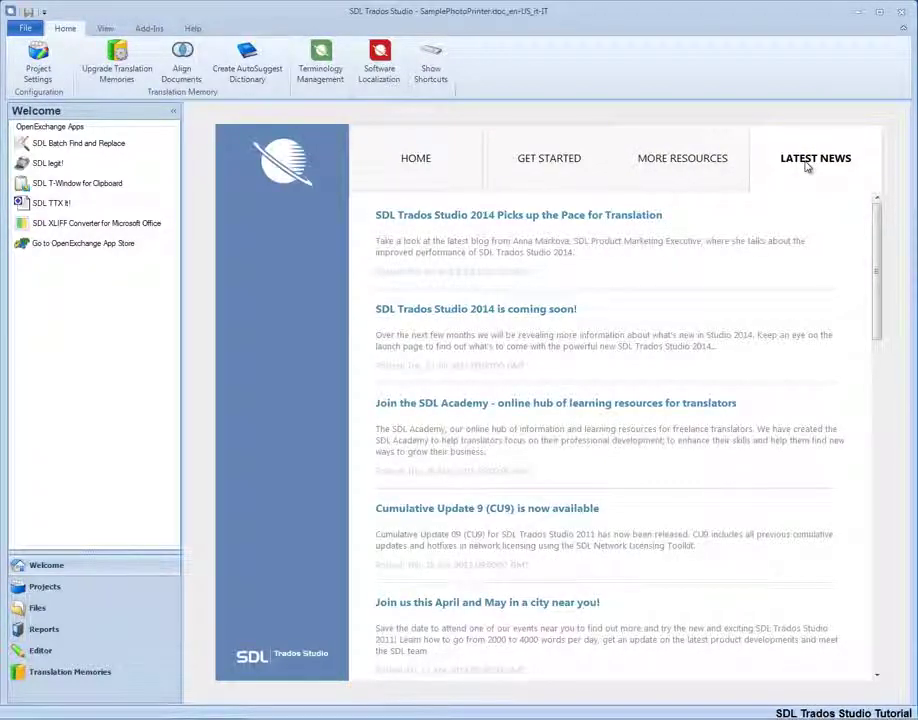
{"action": "left_click", "coordinate": [416, 166]}
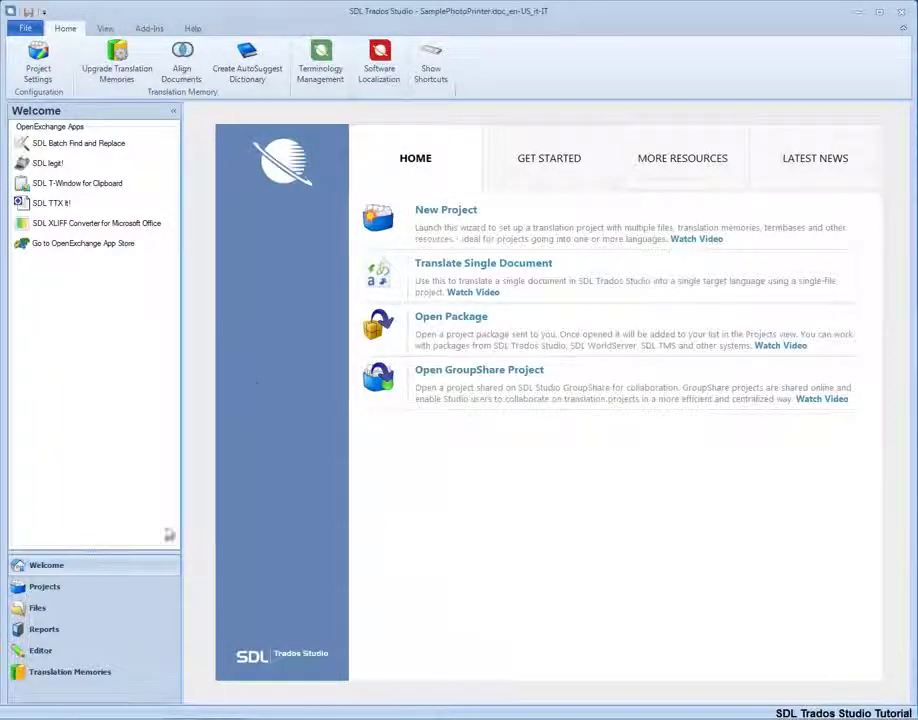
Switch to the Projects view and examine the confirmation and analysis statistics of the SamplePhotoPrinter project.
{"action": "left_click", "coordinate": [141, 592]}
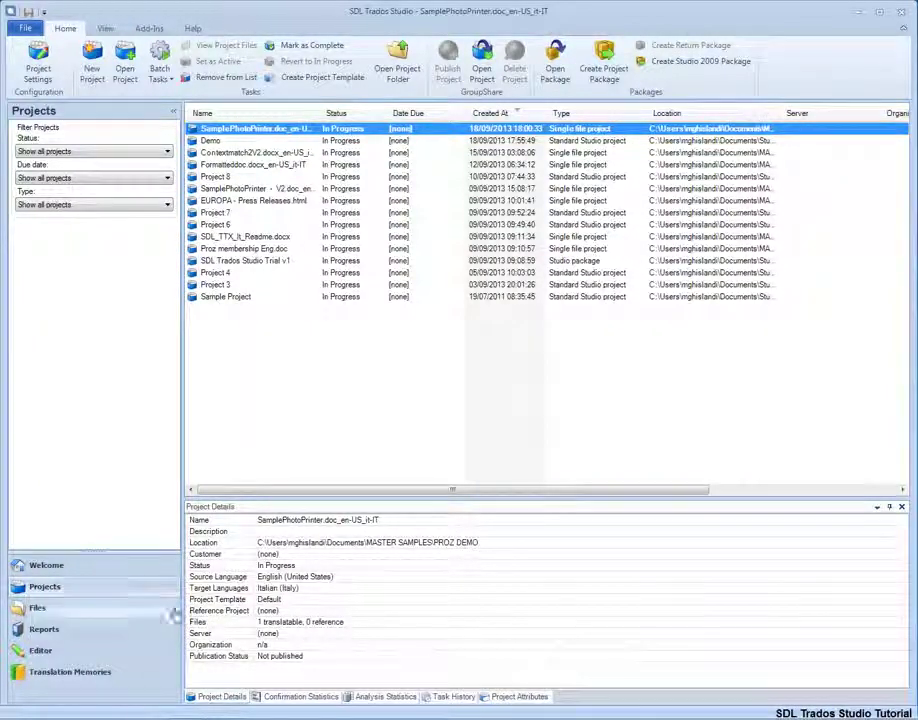
{"action": "left_click", "coordinate": [295, 697]}
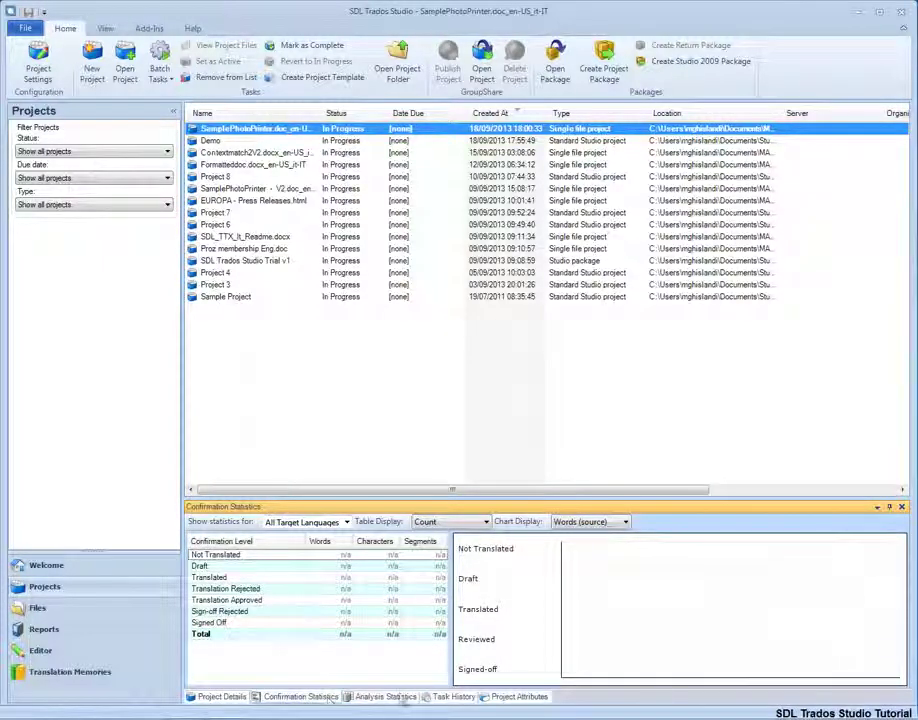
{"action": "left_click", "coordinate": [400, 697]}
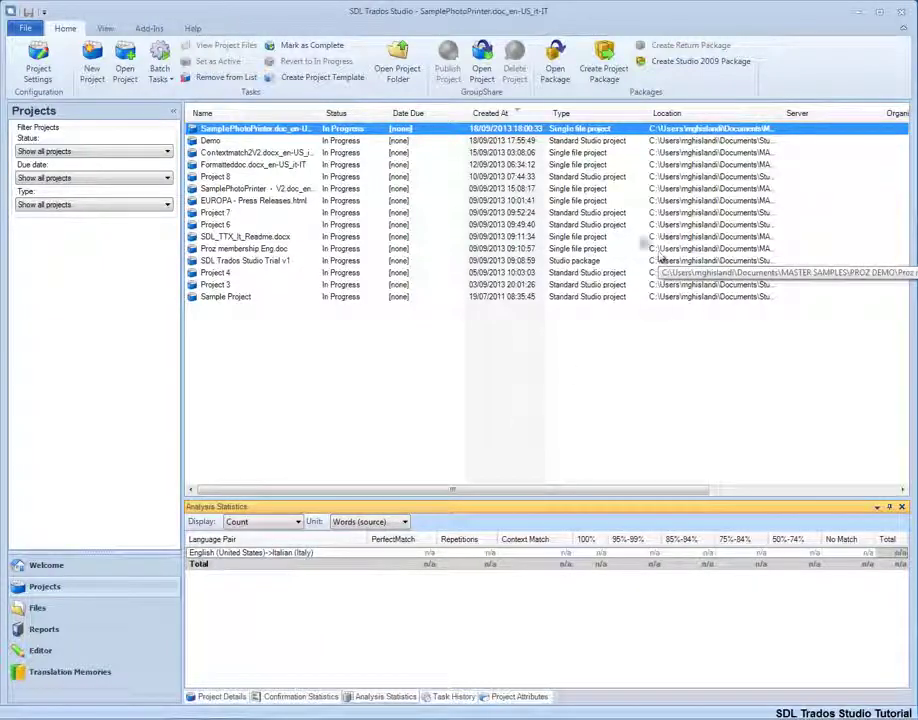
Open the files of Sample Project and view the confirmation statistics of TryPerfectMatch.doc.sdlxliff.
{"action": "double_click", "coordinate": [297, 297]}
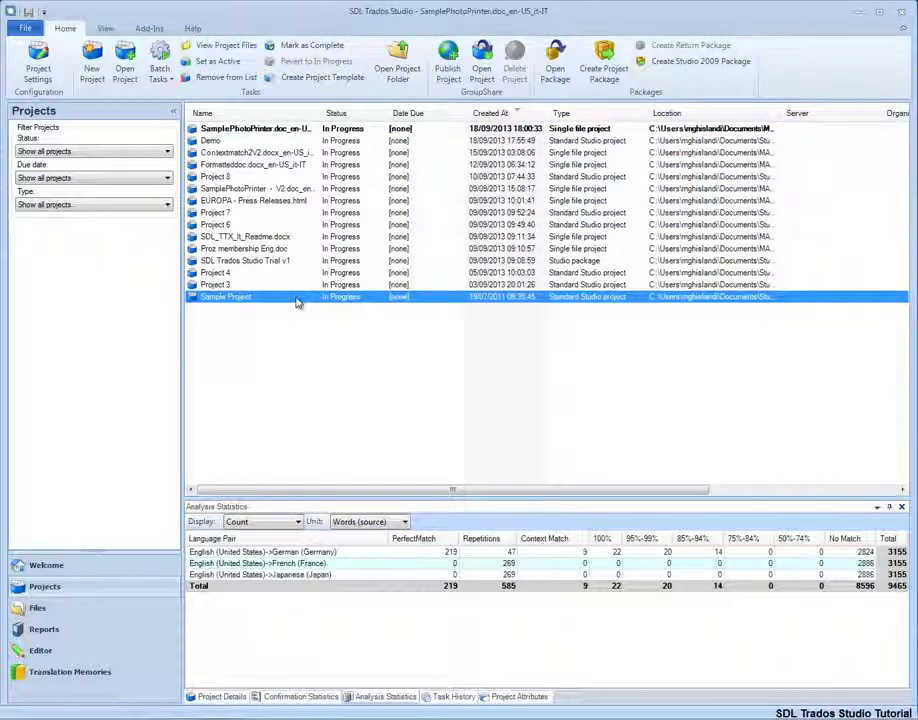
{"action": "left_click", "coordinate": [280, 172]}
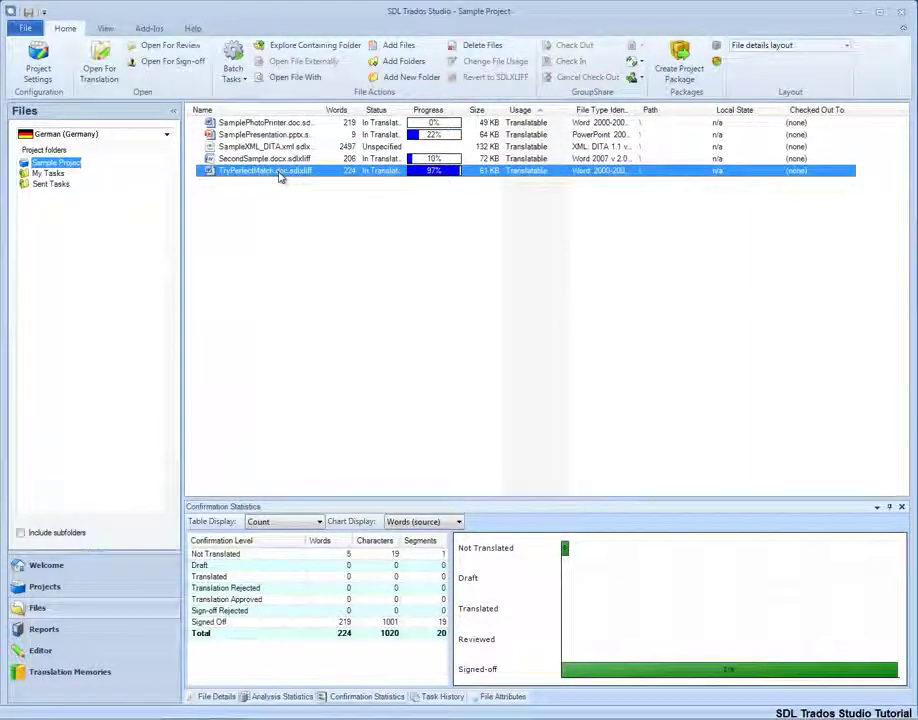
{"action": "left_click", "coordinate": [388, 700]}
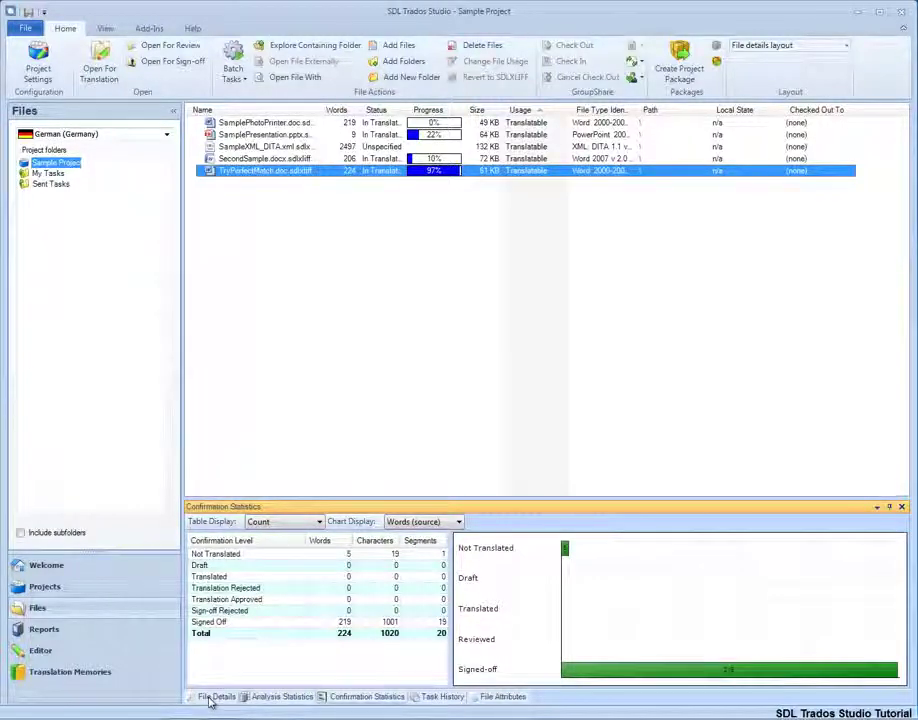
Examine the project's French Pre-translate Files report and German Analyze Files report, including the latter's file details.
{"action": "left_click", "coordinate": [137, 632]}
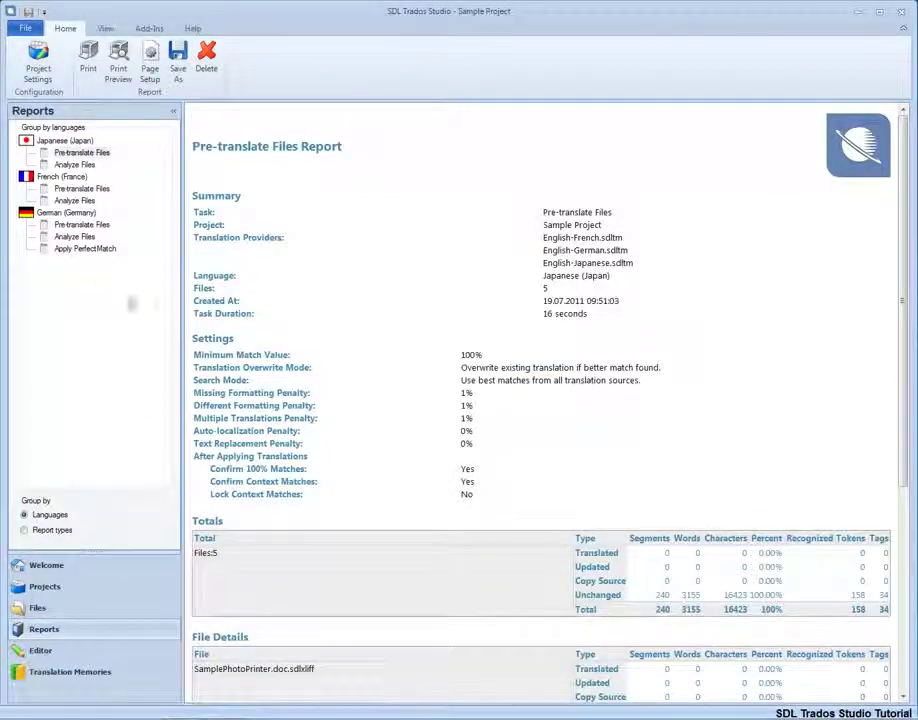
{"action": "left_click", "coordinate": [89, 191]}
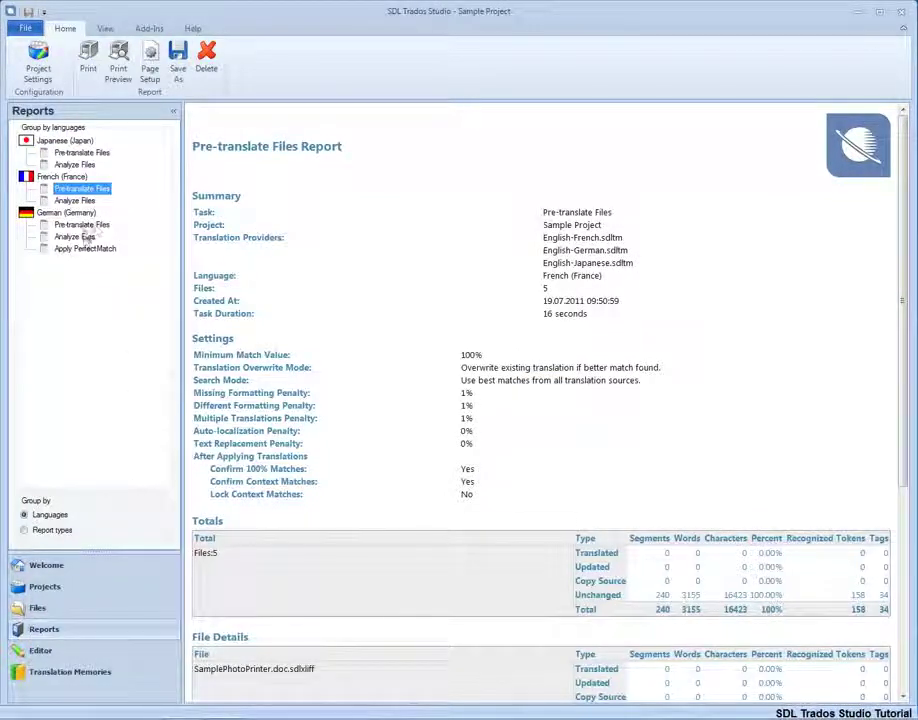
{"action": "left_click", "coordinate": [80, 237]}
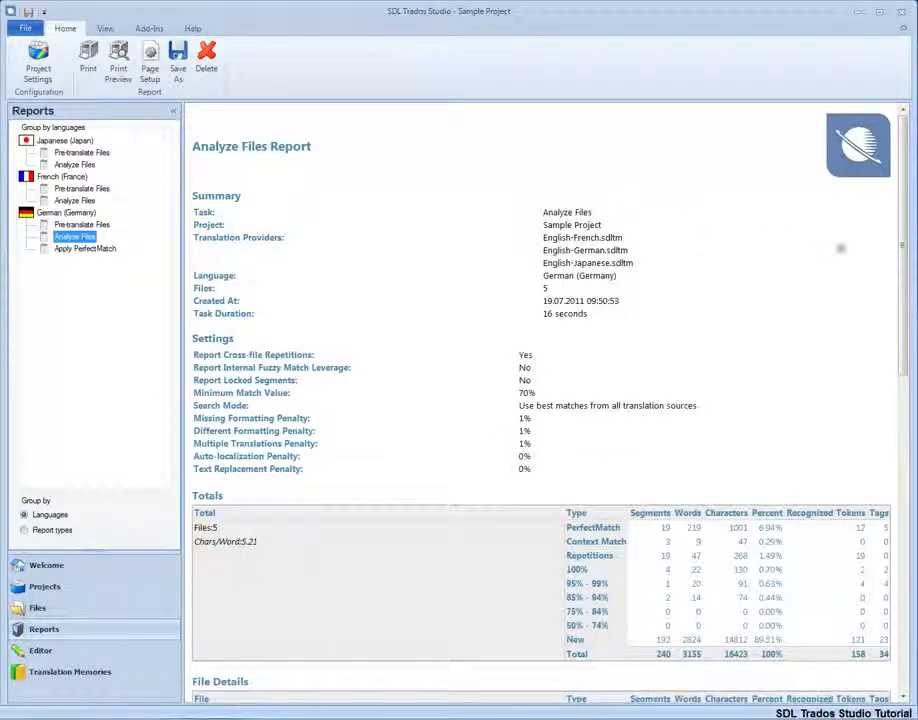
{"action": "left_click_drag", "start_coordinate": [903, 266], "coordinate": [895, 486]}
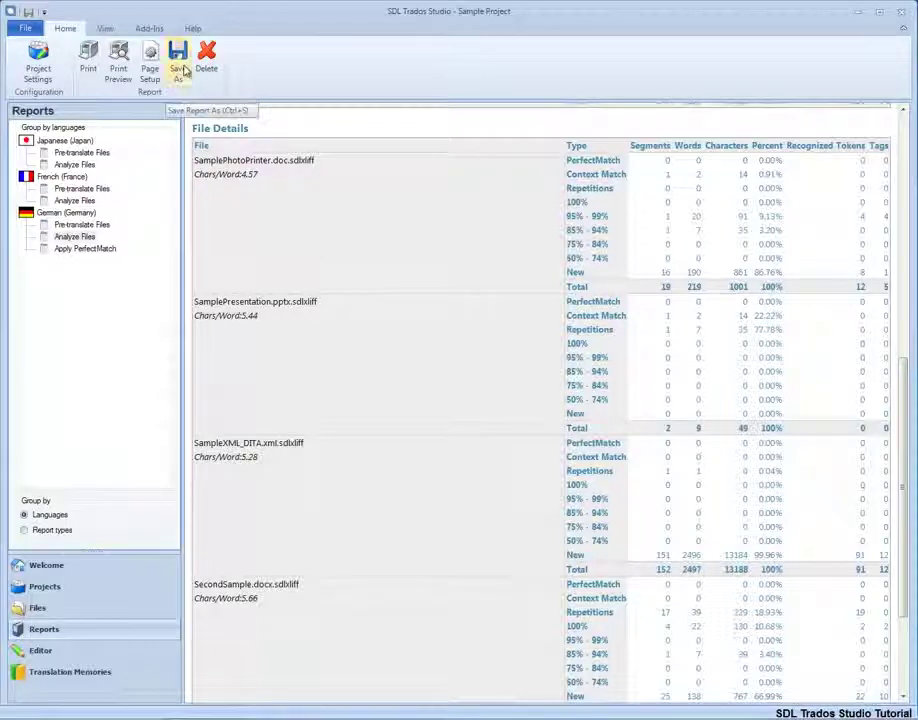
Check which file formats the report can be saved in, without saving it.
{"action": "left_click", "coordinate": [180, 62]}
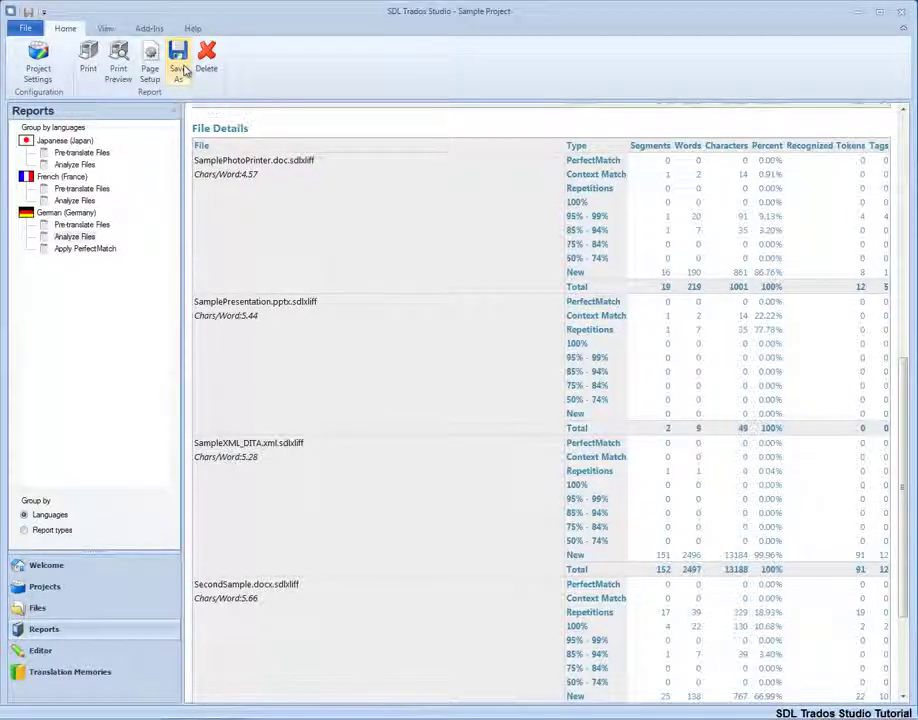
{"action": "left_click", "coordinate": [279, 352]}
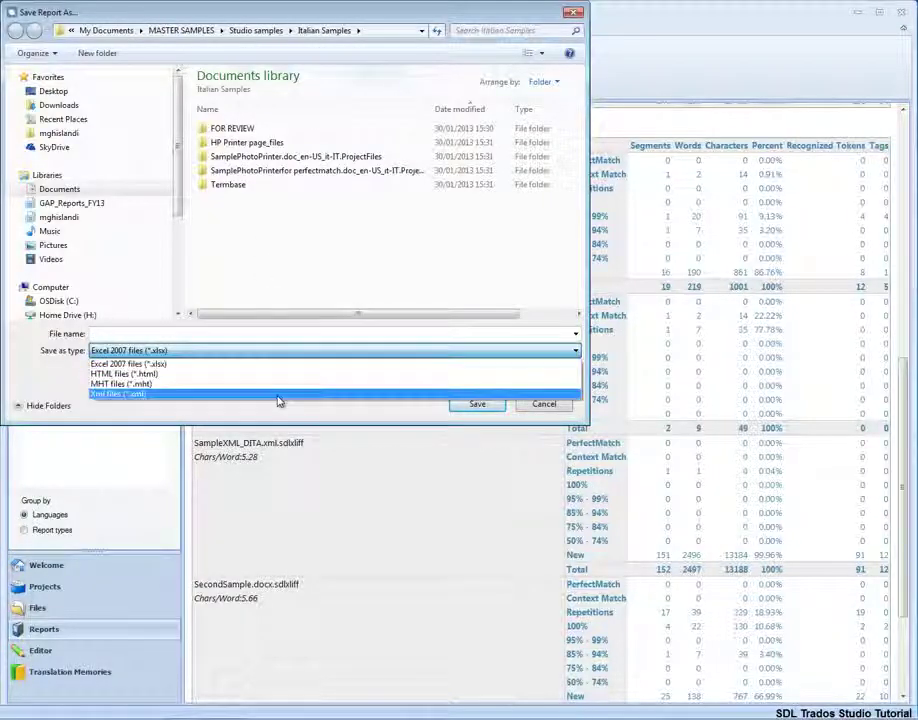
{"action": "left_click", "coordinate": [489, 409]}
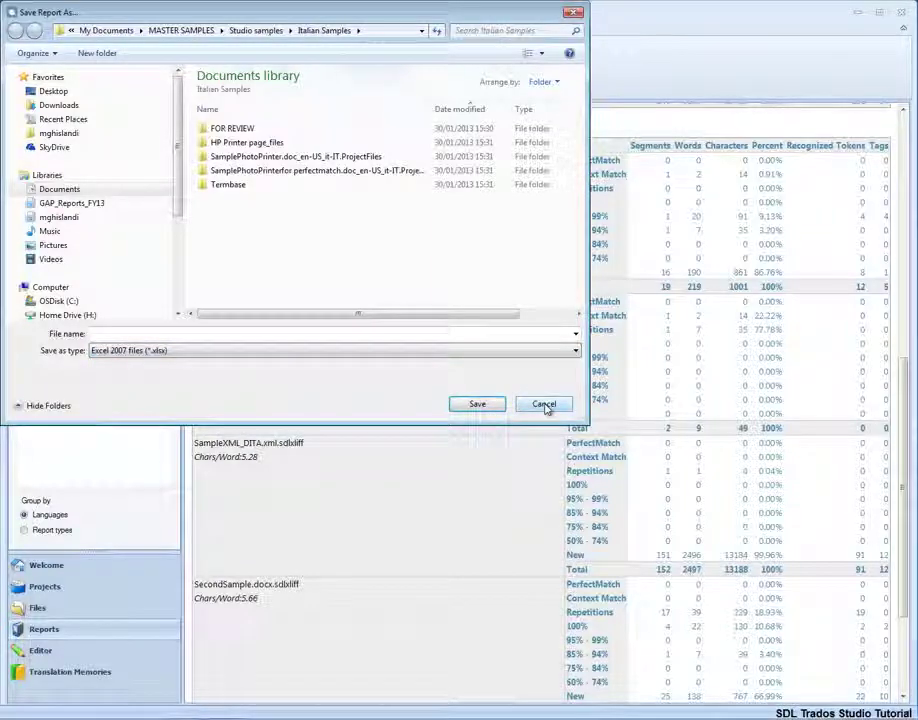
{"action": "left_click", "coordinate": [545, 404]}
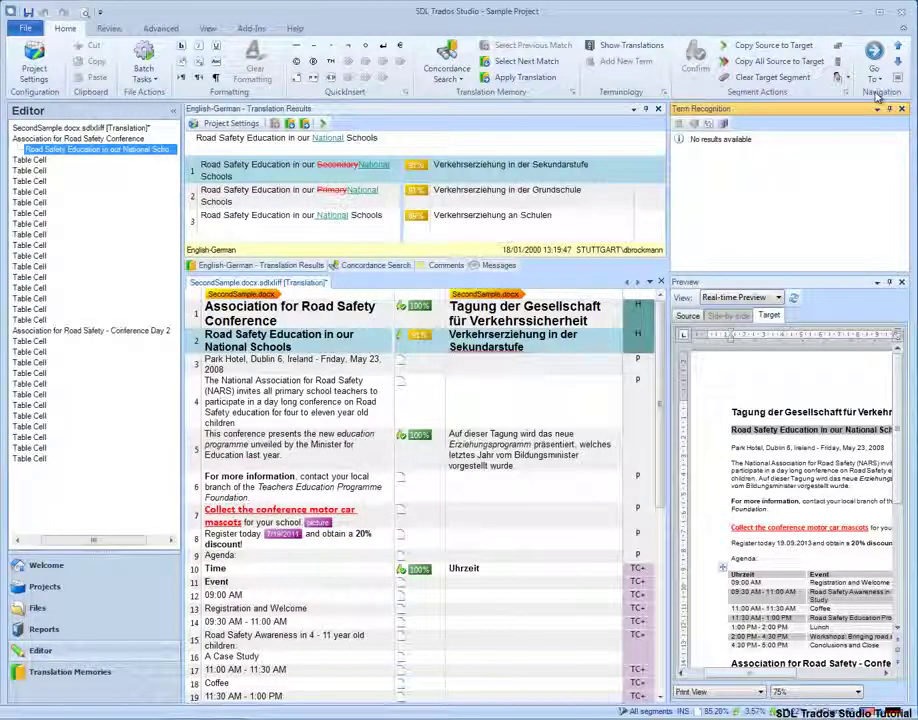
Look at the Editor's review commands and visit the Translation Memories view.
{"action": "left_click", "coordinate": [106, 28]}
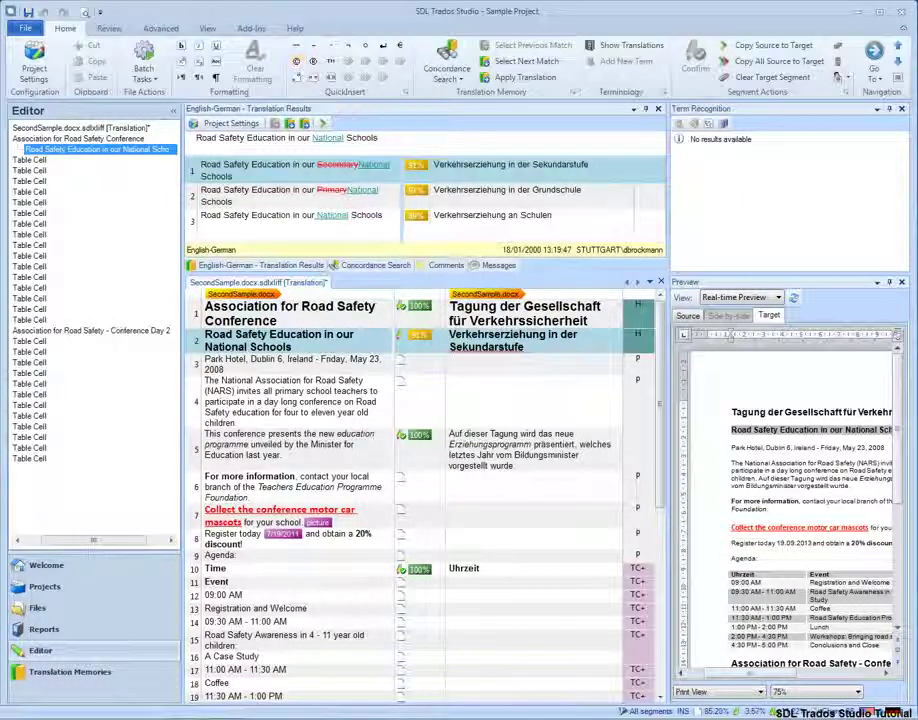
{"action": "left_click", "coordinate": [113, 675]}
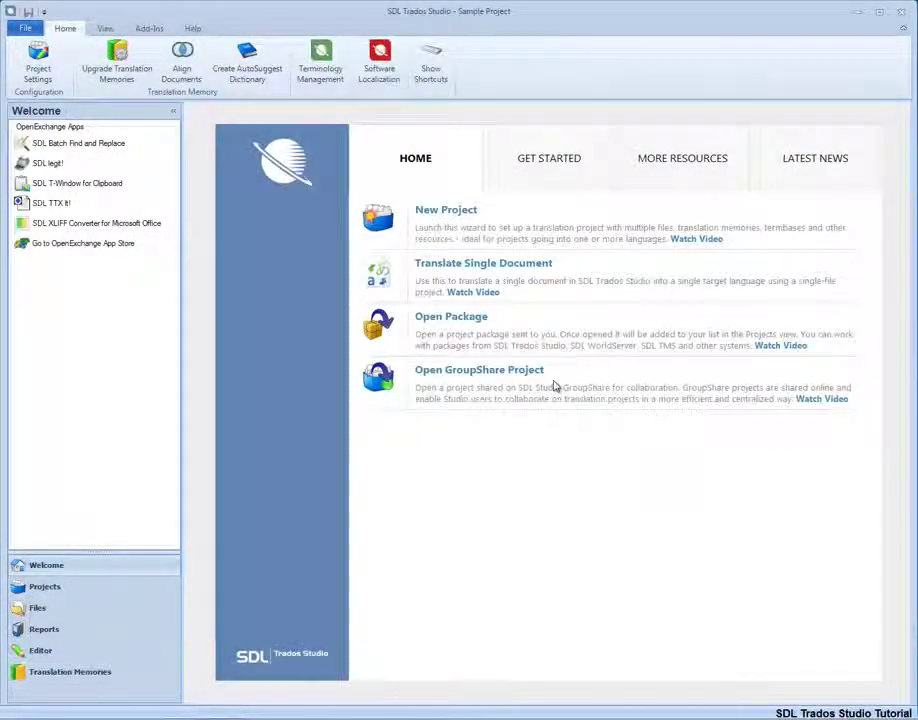
Choose the Word document SamplePhotoPrinter from the PROZ DEMO folder for single-document translation.
{"action": "left_click", "coordinate": [536, 265]}
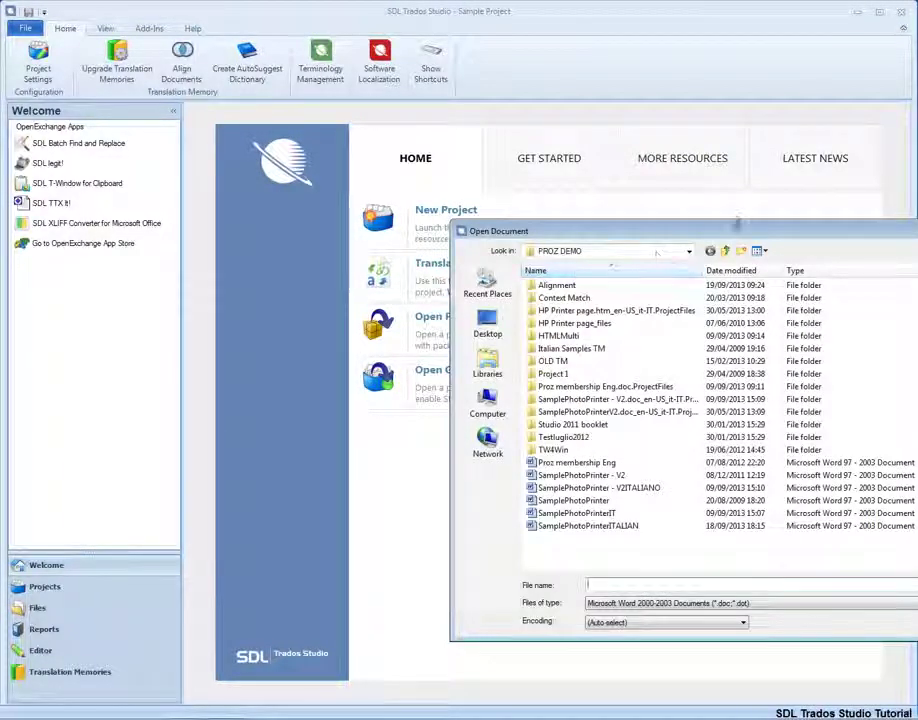
{"action": "left_click_drag", "start_coordinate": [735, 235], "coordinate": [568, 193]}
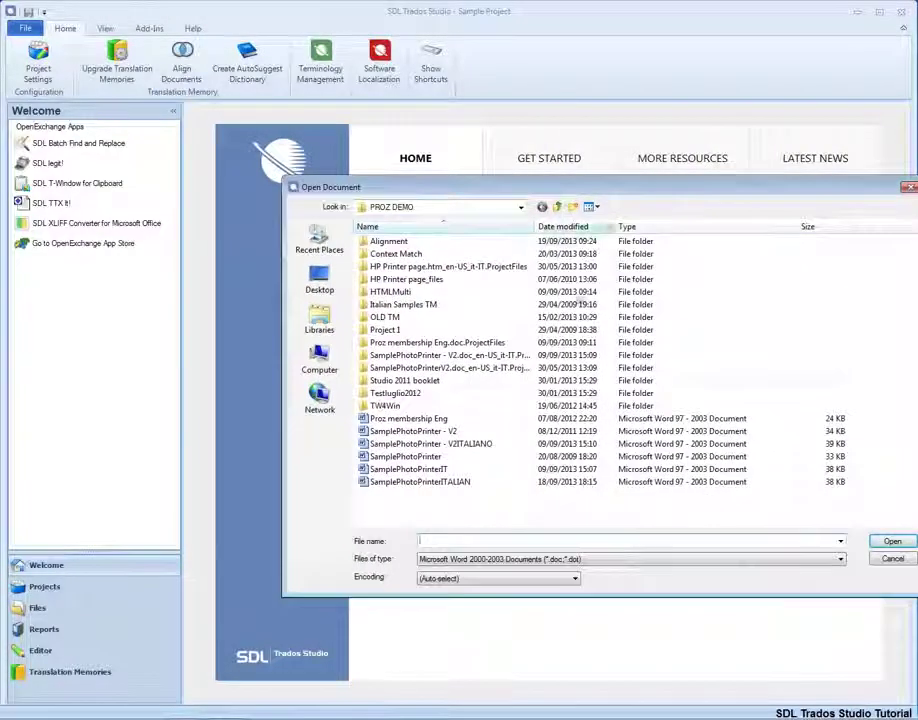
{"action": "left_click", "coordinate": [547, 460]}
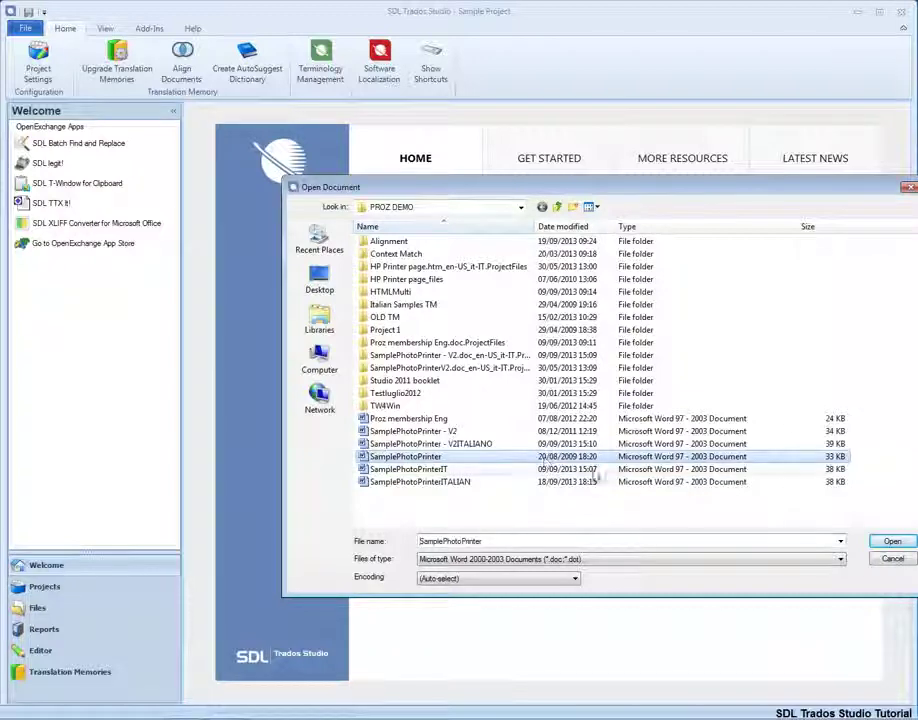
{"action": "left_click", "coordinate": [888, 542]}
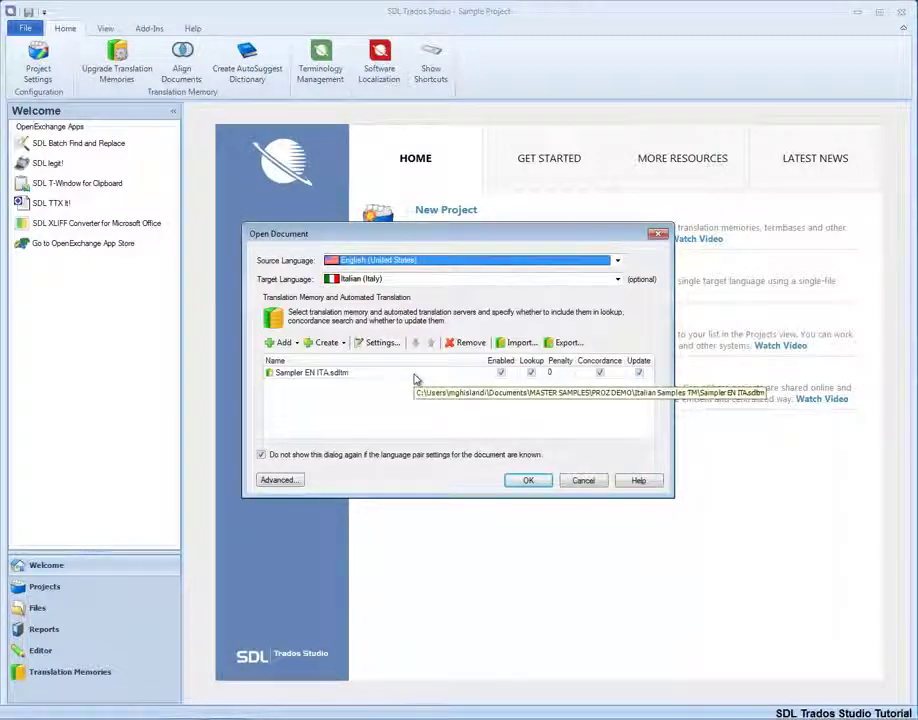
Look through the available source and target languages for the document.
{"action": "left_click", "coordinate": [619, 262]}
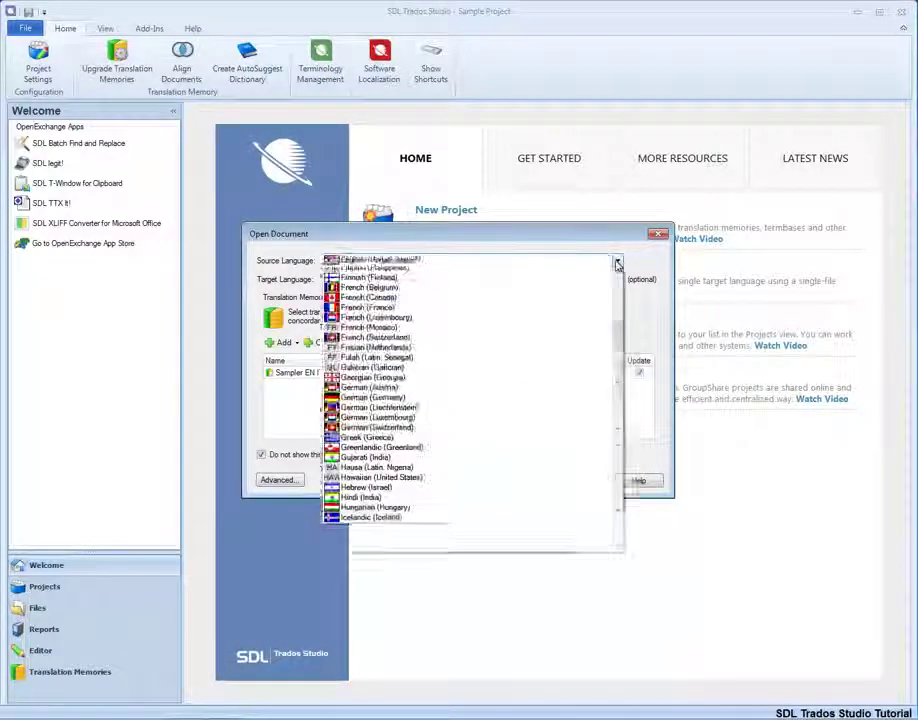
{"action": "left_click", "coordinate": [617, 261]}
{"action": "left_click", "coordinate": [617, 281]}
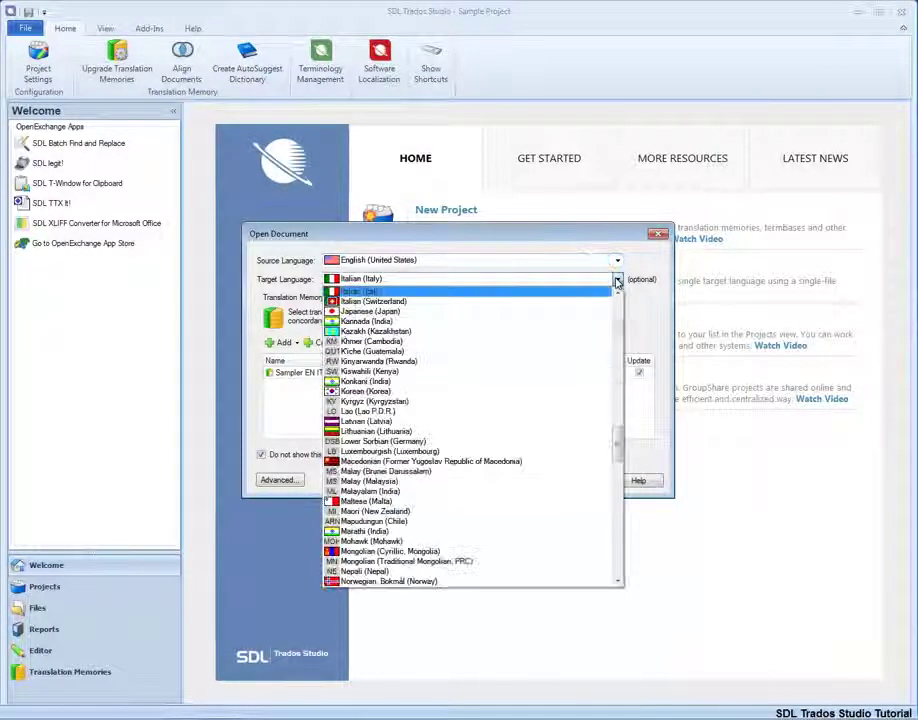
{"action": "left_click", "coordinate": [617, 281]}
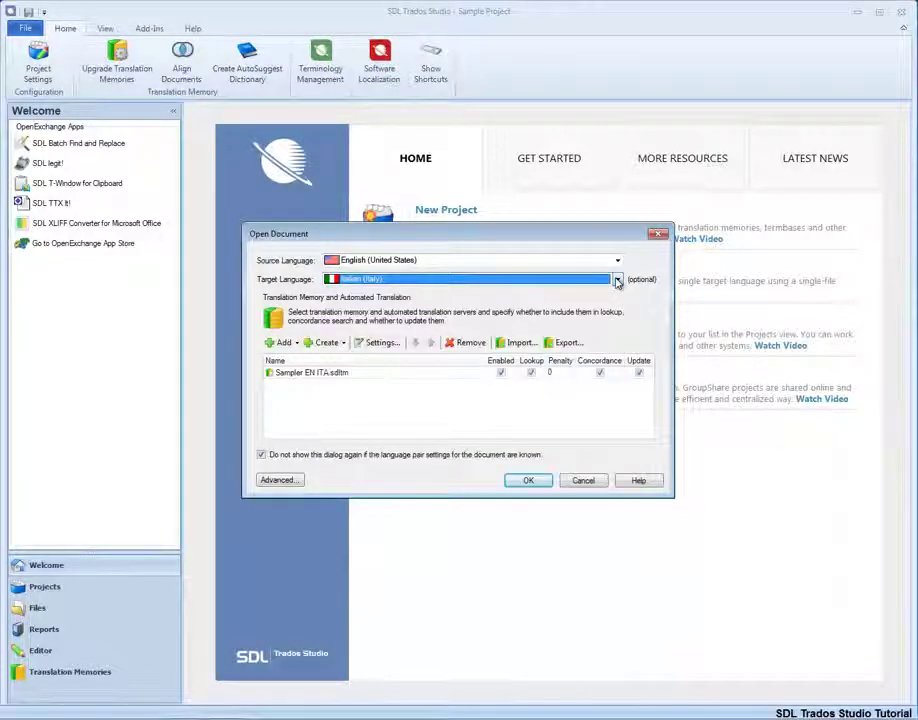
Review the options for adding and creating translation memories, and open the document with Sampler EN ITA.sdltm.
{"action": "left_click", "coordinate": [310, 372]}
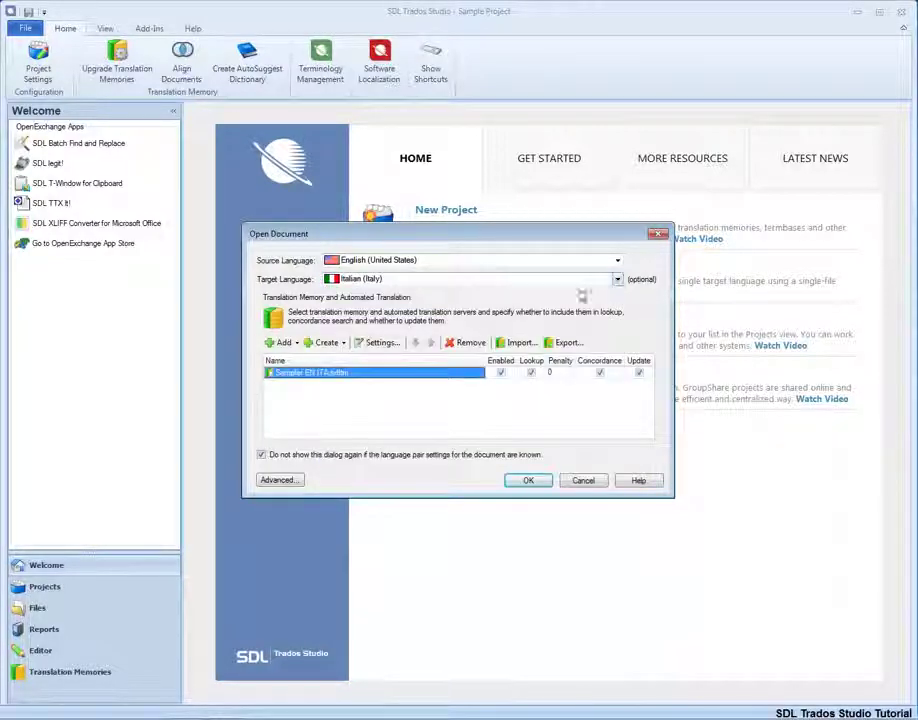
{"action": "left_click", "coordinate": [291, 344]}
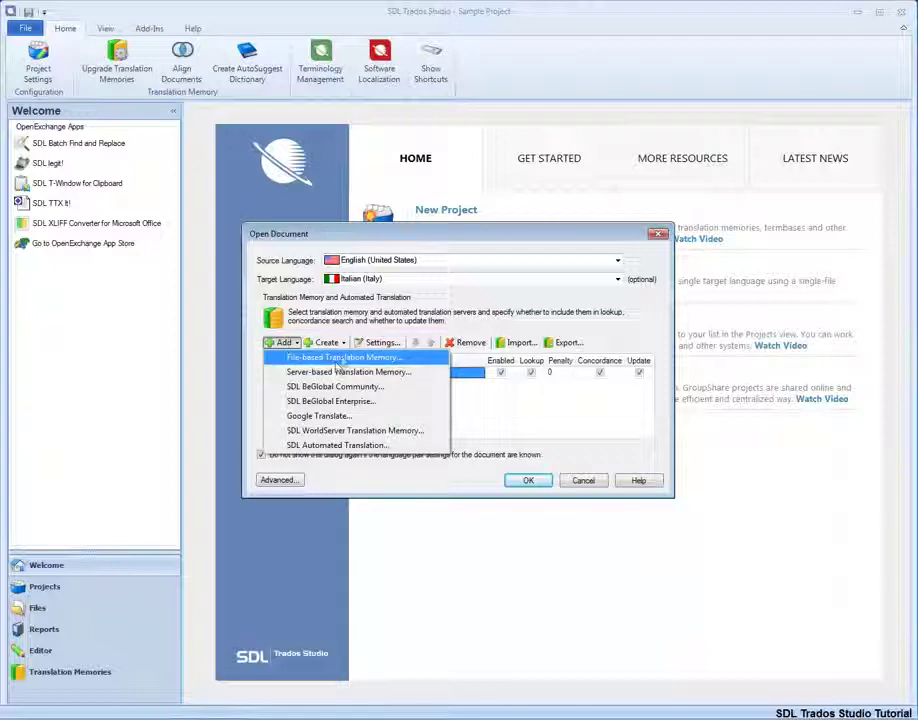
{"action": "left_click", "coordinate": [334, 344]}
{"action": "left_click", "coordinate": [340, 345]}
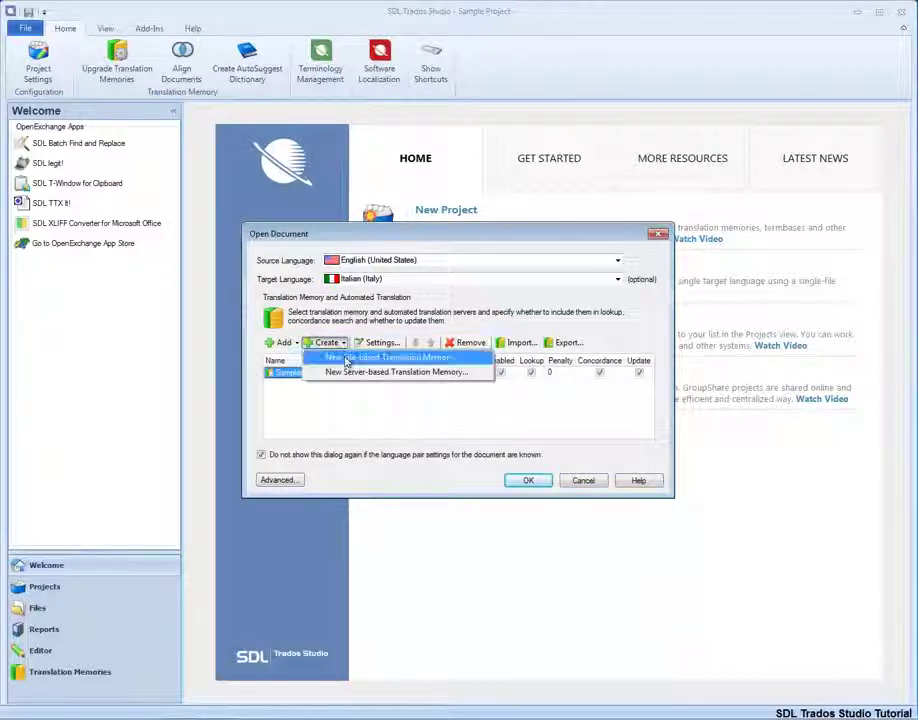
{"action": "left_click", "coordinate": [334, 344]}
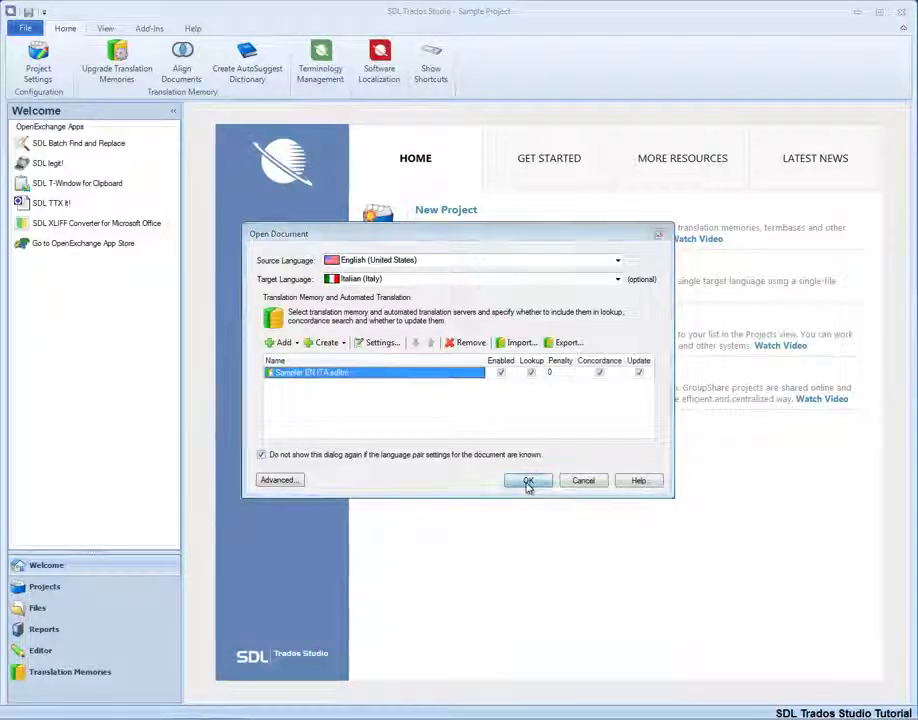
{"action": "left_click", "coordinate": [528, 481]}
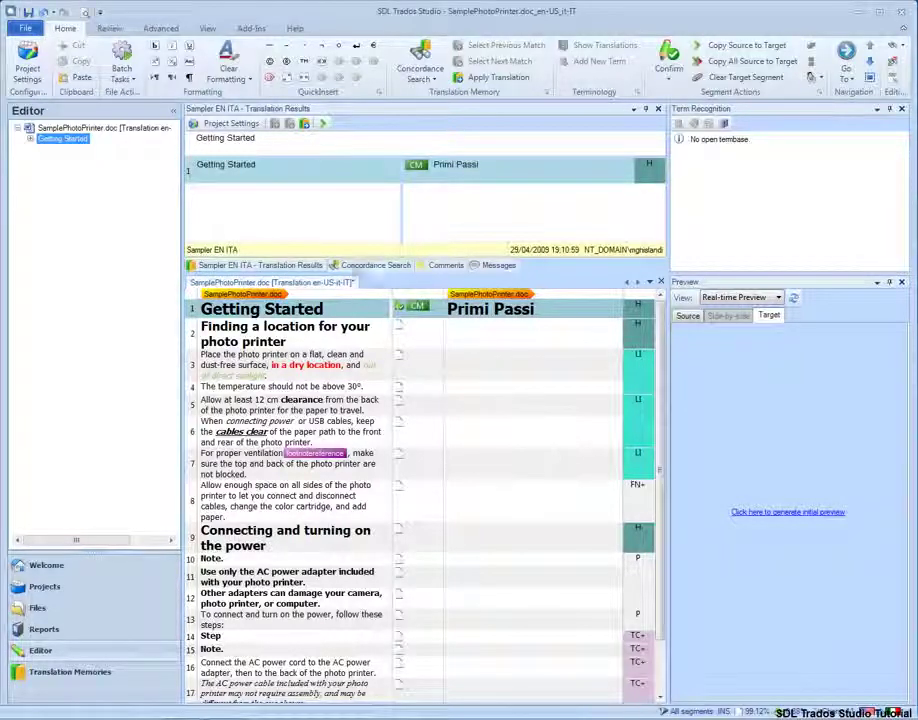
Collapse the Editor's navigation pane and widen the preview pane beside the translation grid.
{"action": "left_click", "coordinate": [173, 111]}
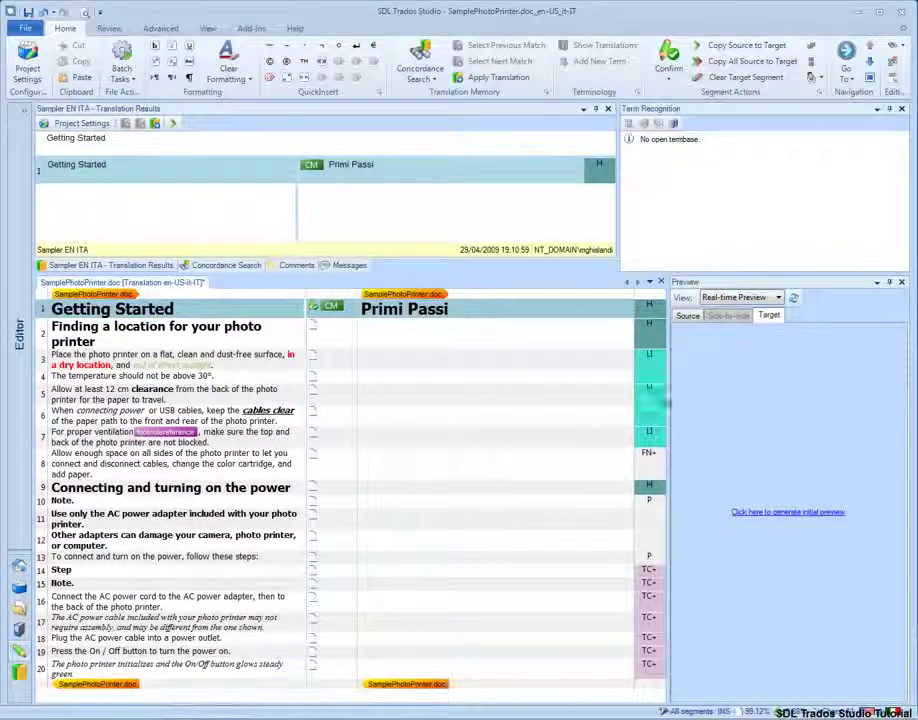
{"action": "left_click_drag", "start_coordinate": [667, 405], "coordinate": [619, 405]}
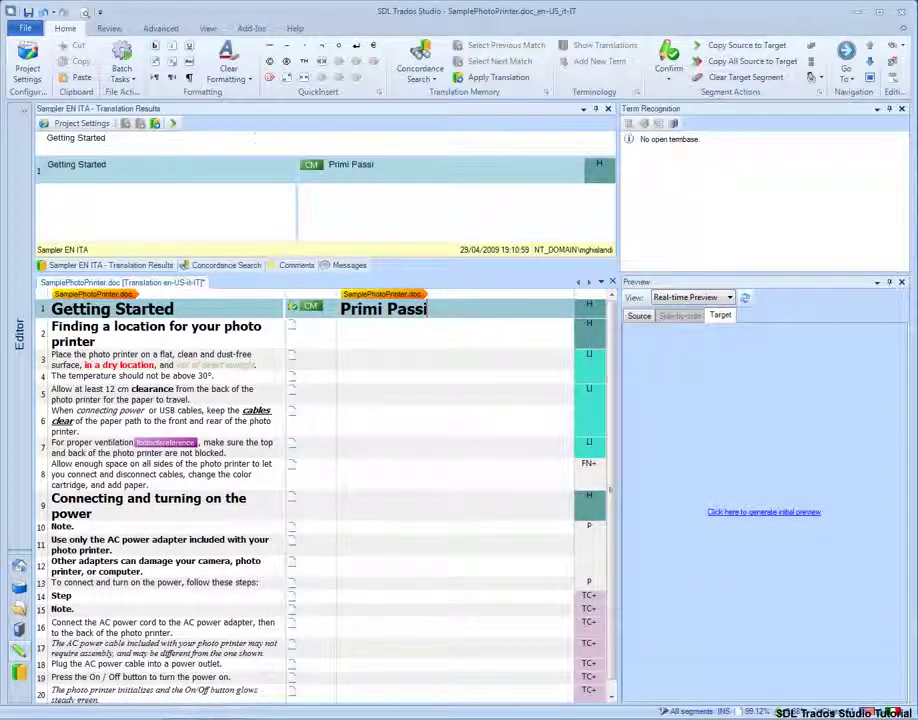
Generate the initial real-time preview of the target document.
{"action": "left_click", "coordinate": [208, 30]}
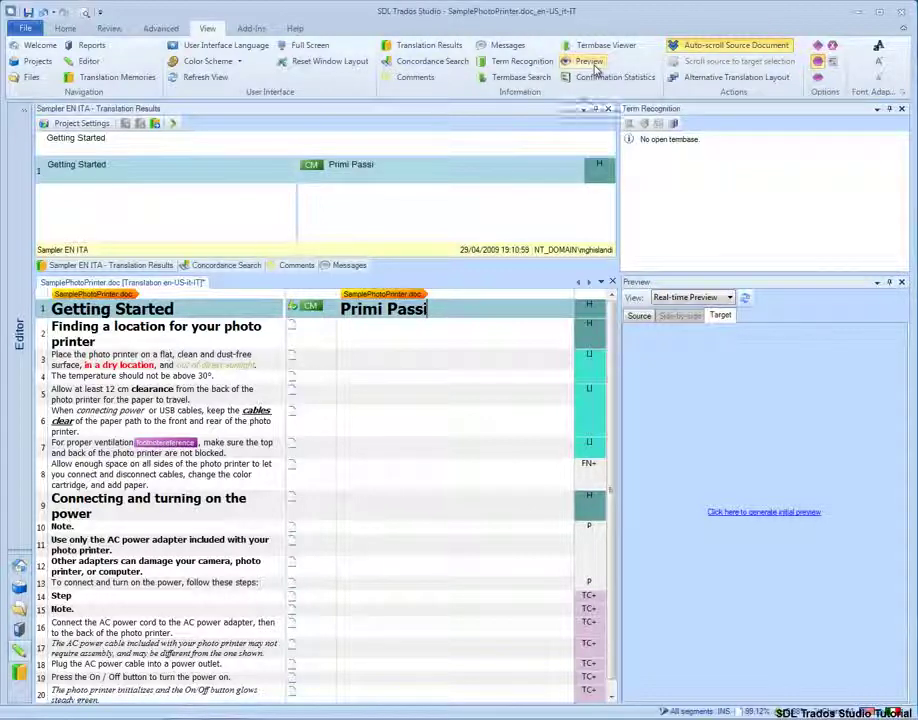
{"action": "left_click", "coordinate": [738, 518]}
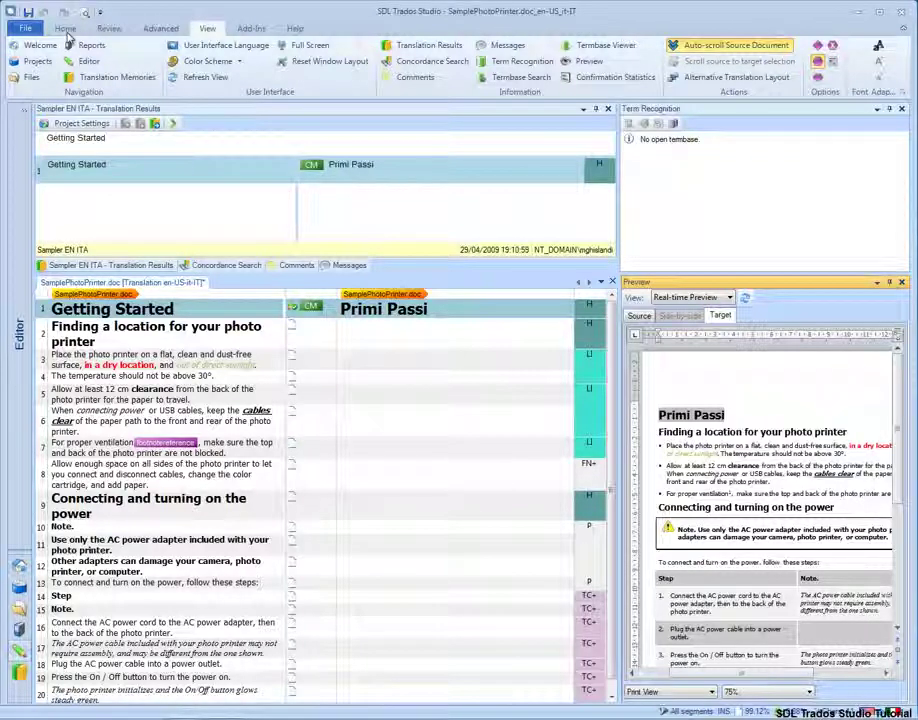
Add the AutoSuggest dictionary en-US_it-IT.bpm to the English (United States) to Italian (Italy) language pair in the project settings.
{"action": "left_click", "coordinate": [65, 29]}
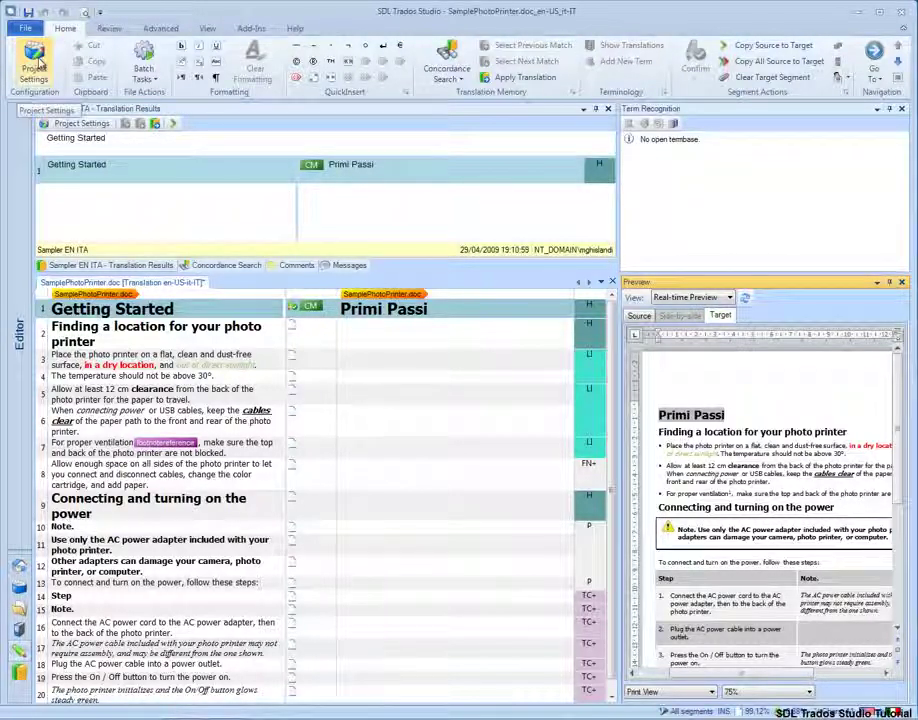
{"action": "left_click", "coordinate": [38, 64]}
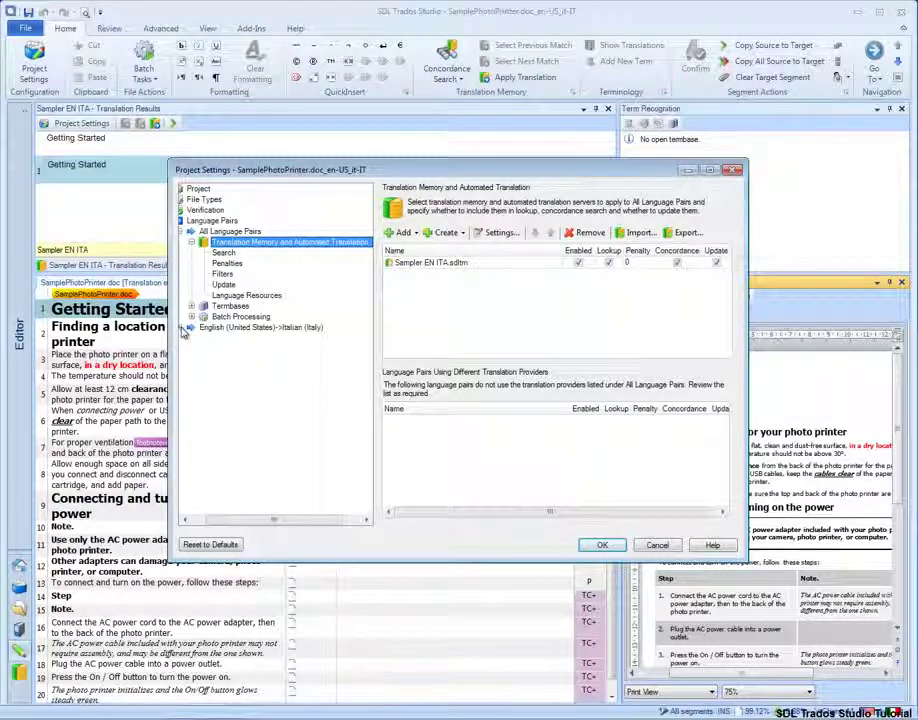
{"action": "left_click", "coordinate": [191, 328]}
{"action": "left_click", "coordinate": [250, 349]}
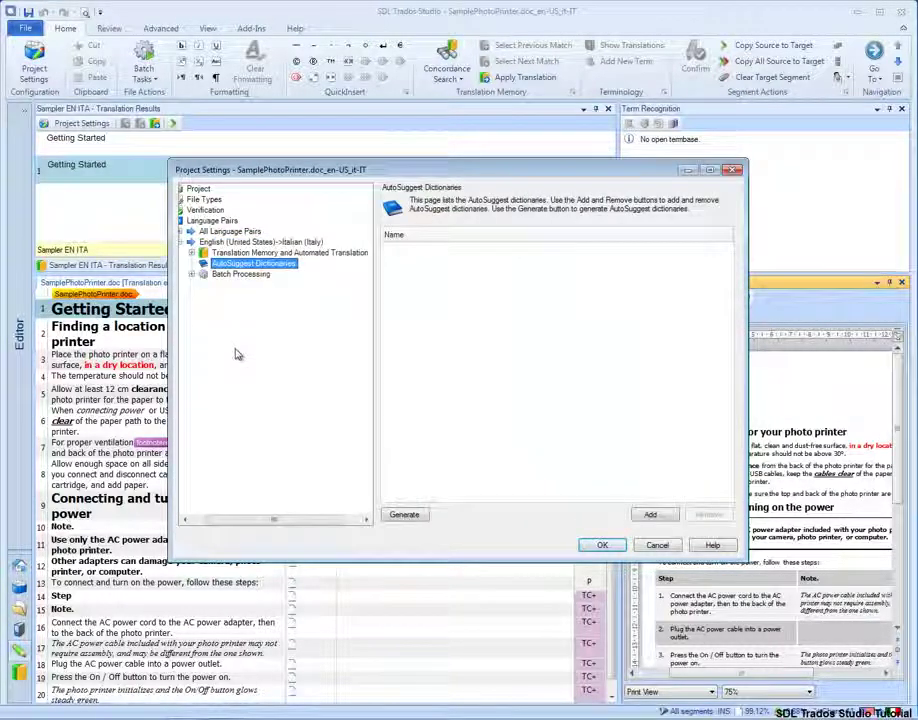
{"action": "left_click", "coordinate": [648, 516]}
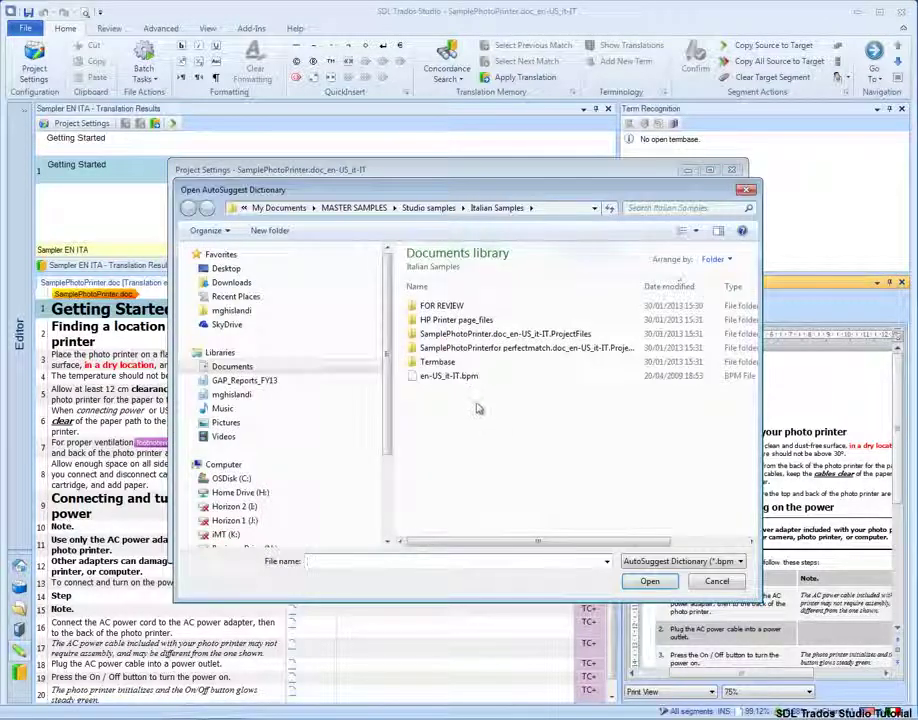
{"action": "left_click", "coordinate": [455, 377]}
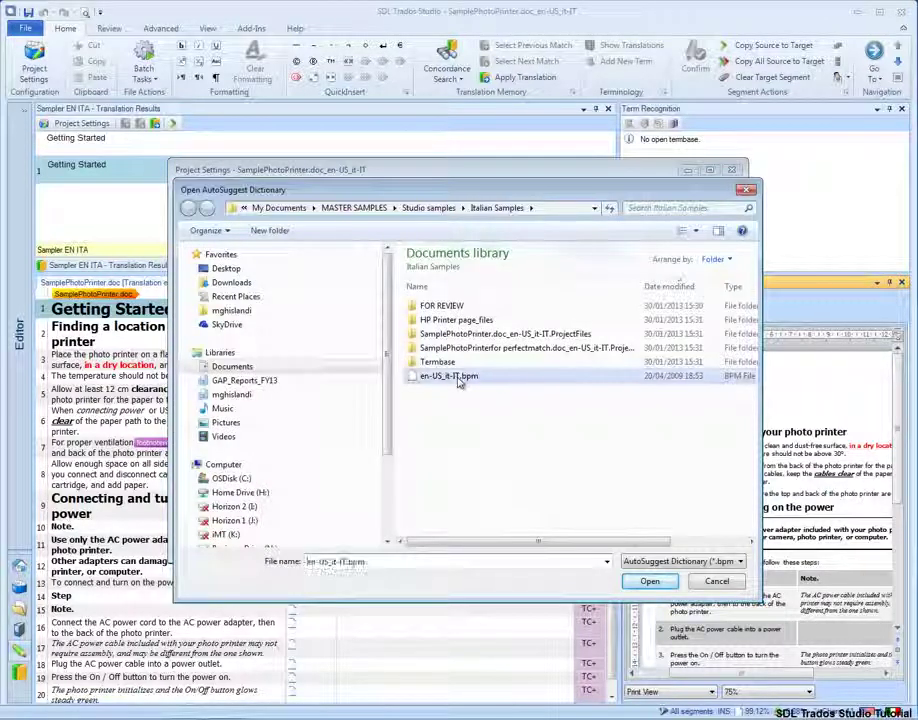
{"action": "left_click", "coordinate": [650, 582]}
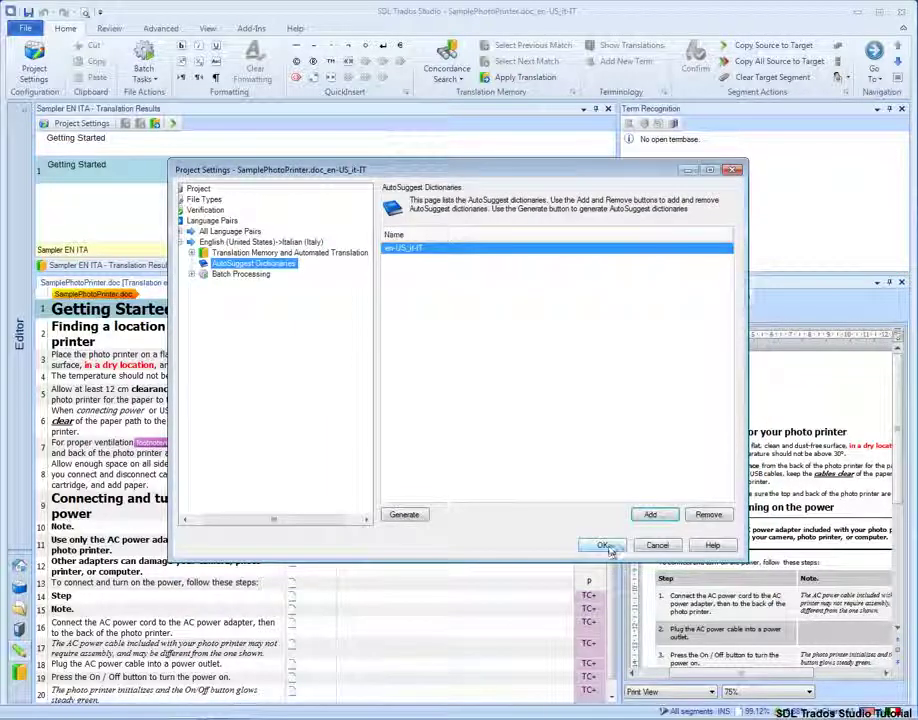
{"action": "left_click", "coordinate": [603, 545]}
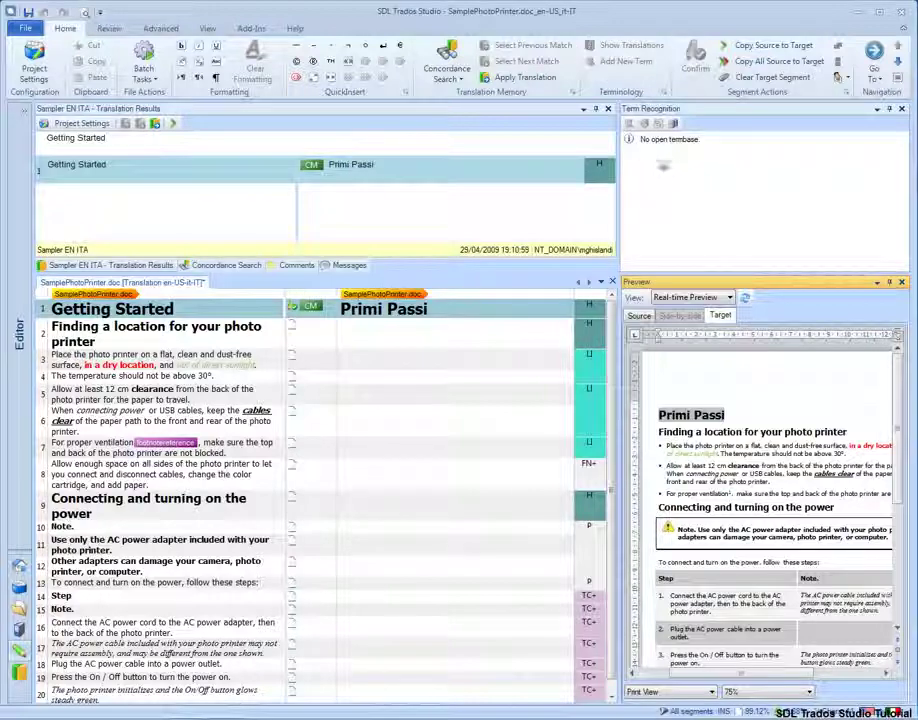
Add the Printer termbase from the Termbase folder to the project's termbases.
{"action": "left_click", "coordinate": [677, 127]}
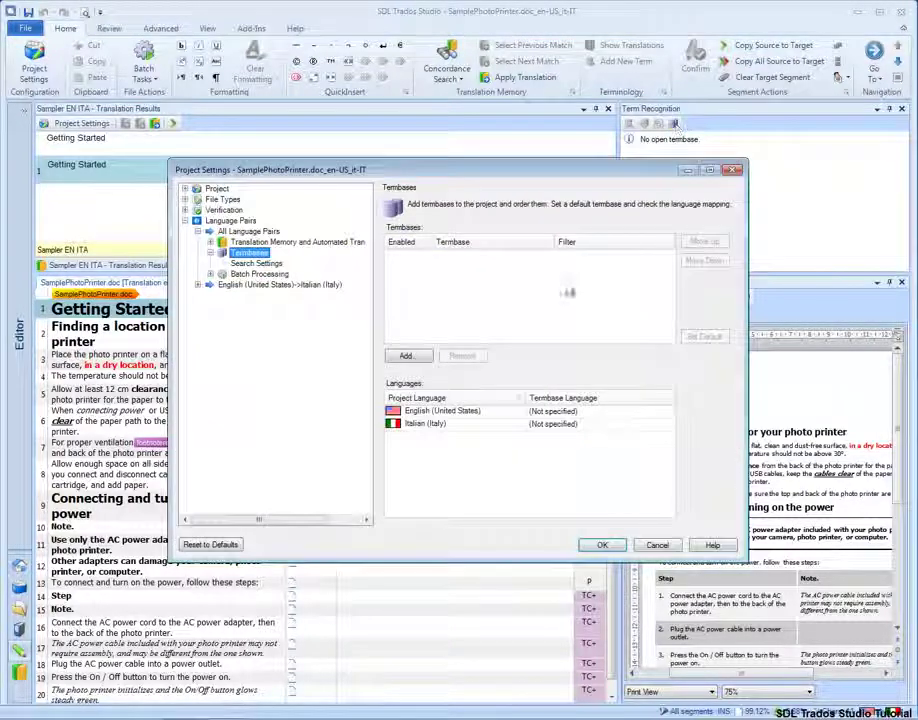
{"action": "left_click", "coordinate": [406, 356]}
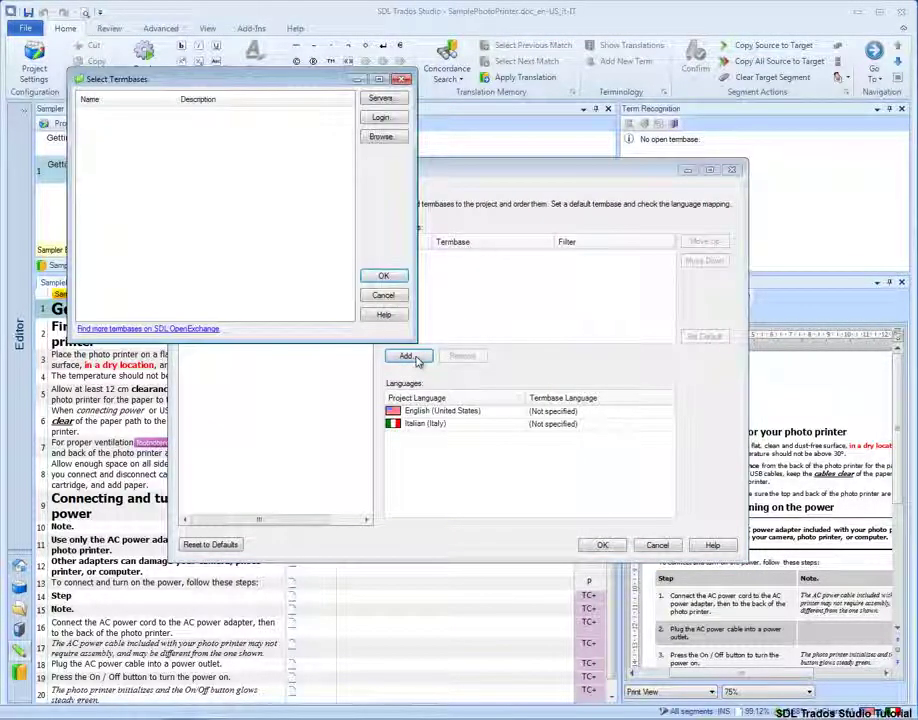
{"action": "left_click", "coordinate": [381, 136]}
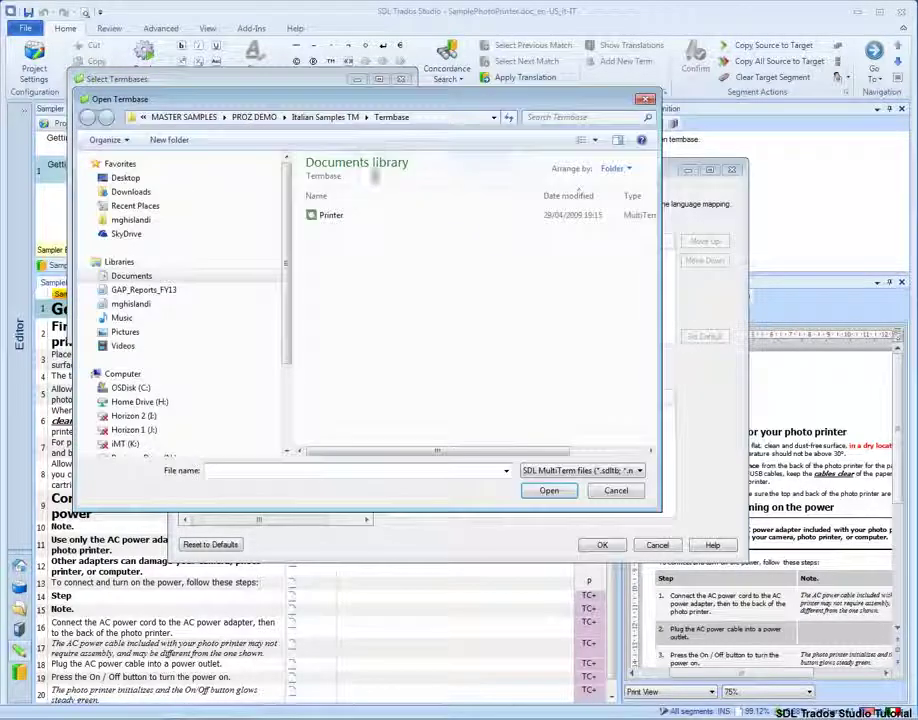
{"action": "double_click", "coordinate": [328, 216]}
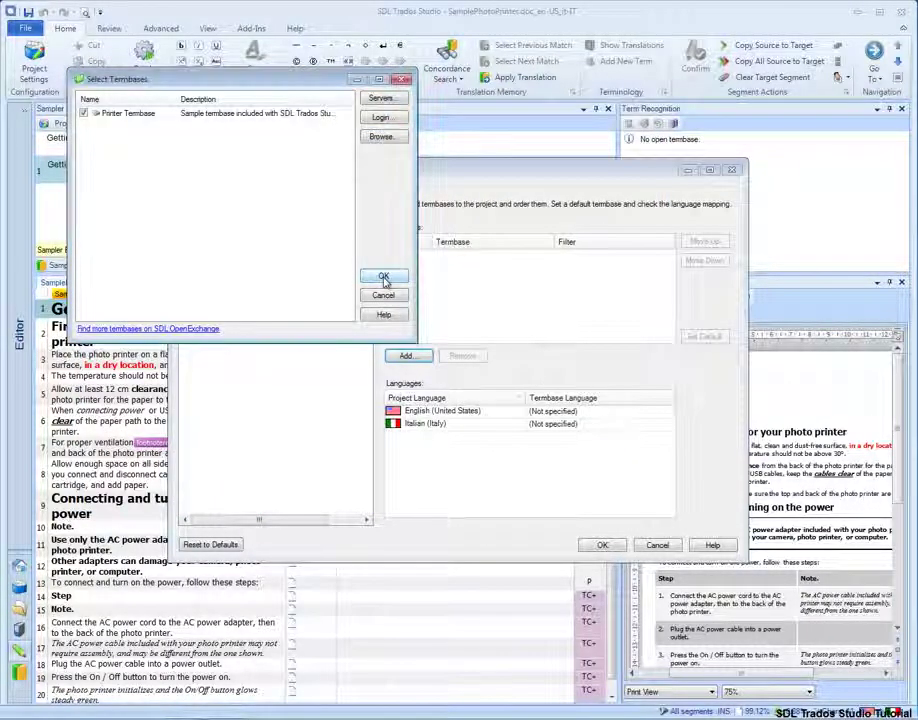
{"action": "left_click", "coordinate": [384, 280]}
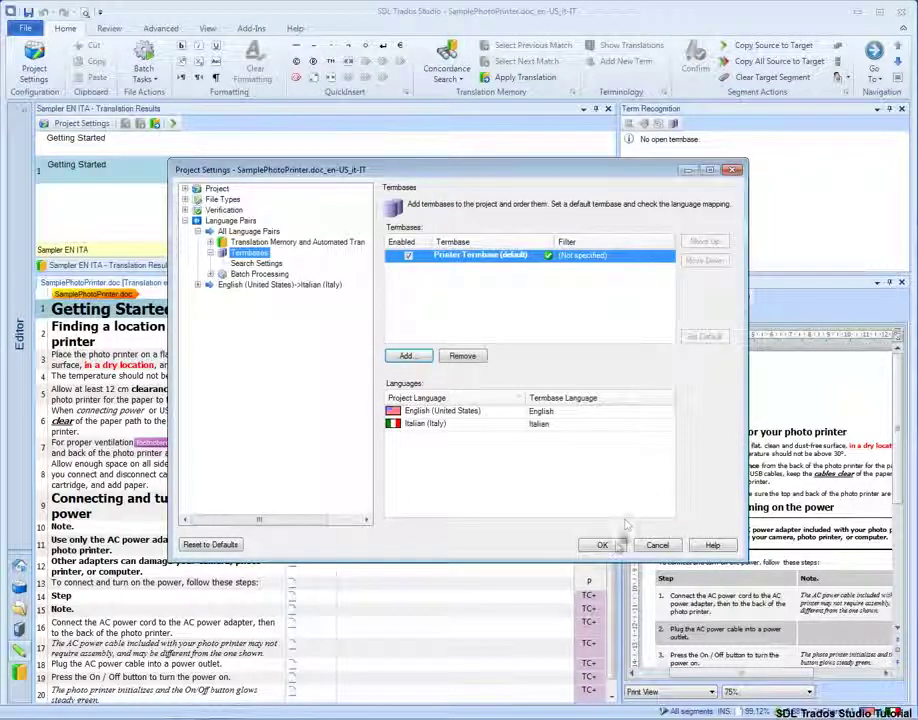
{"action": "left_click", "coordinate": [615, 547]}
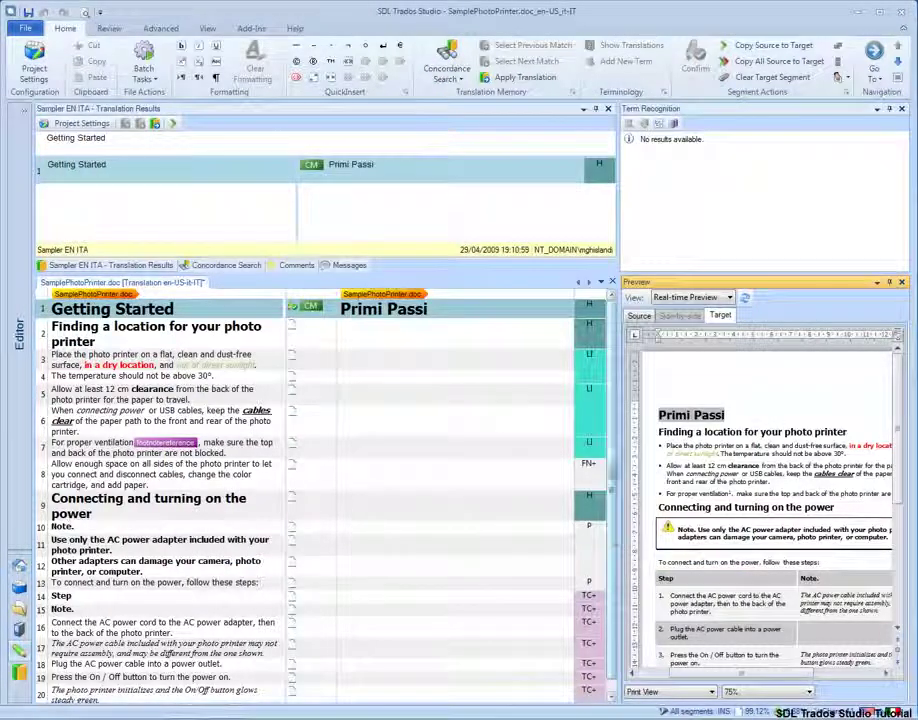
Confirm the translation of segment 1 and complete segment 2 with the suggested word "fotografica" after "stampante".
{"action": "left_click", "coordinate": [532, 310]}
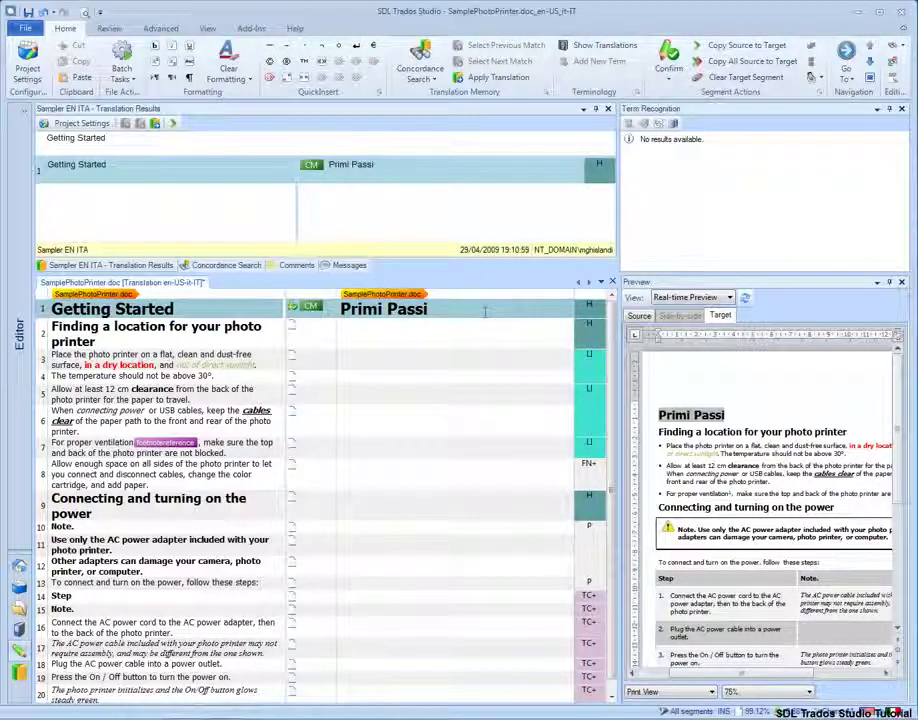
{"action": "key", "text": "ctrl+Return"}
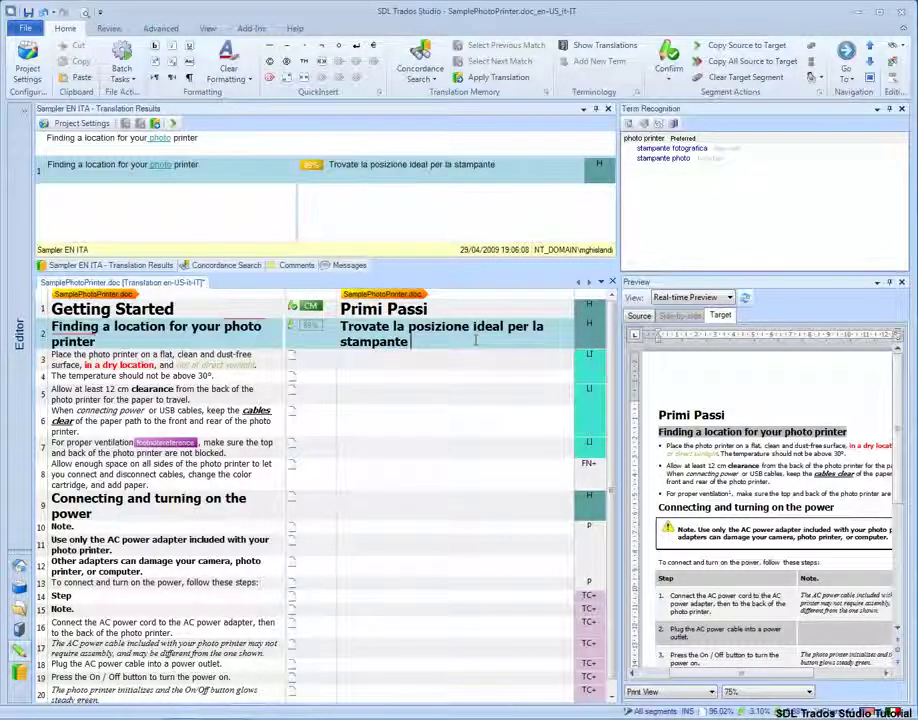
{"action": "type", "text": "f"}
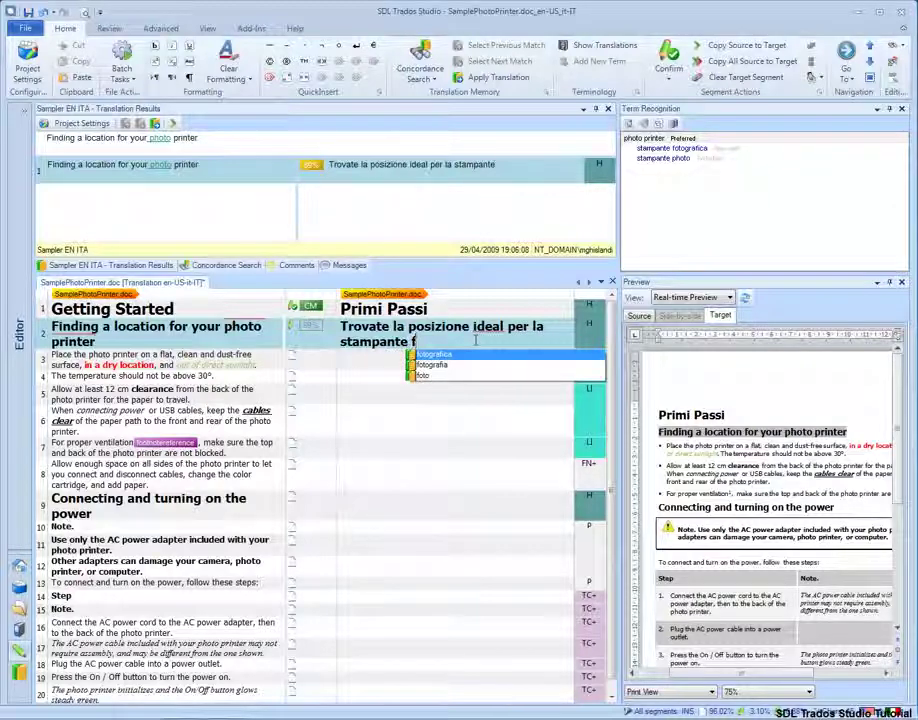
{"action": "key", "text": "Return"}
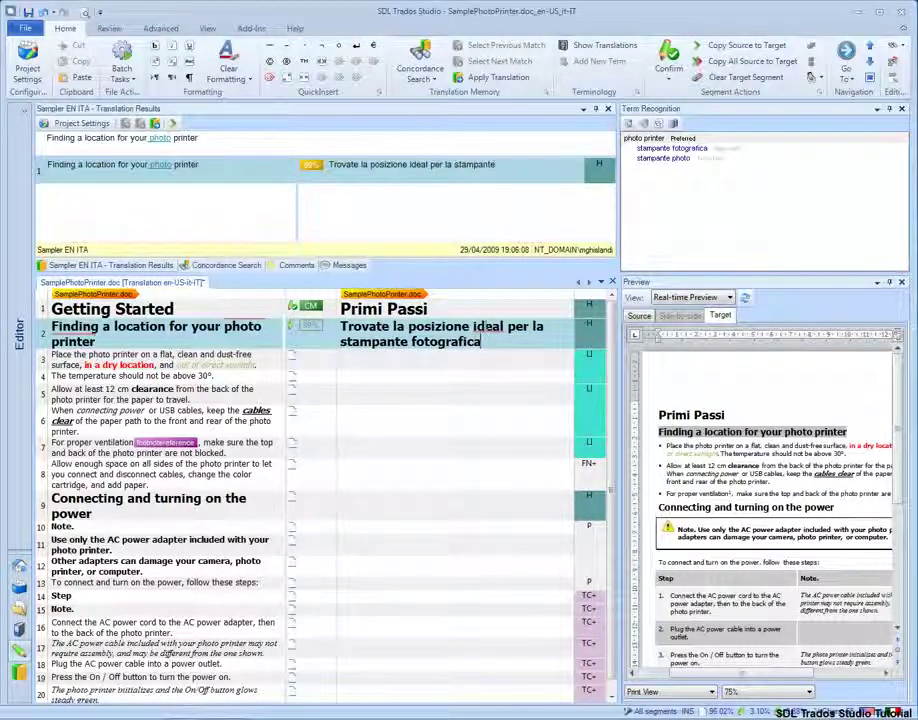
Correct the misspelled word "ideal" to "ideale" in segment 2 and confirm the segment.
{"action": "right_click", "coordinate": [480, 328]}
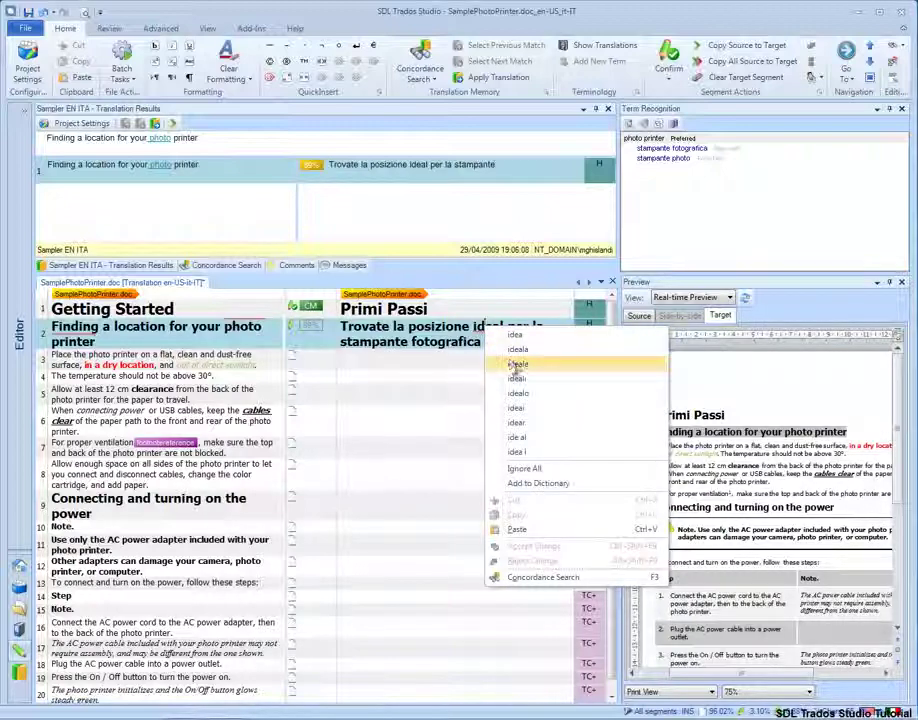
{"action": "left_click", "coordinate": [517, 364]}
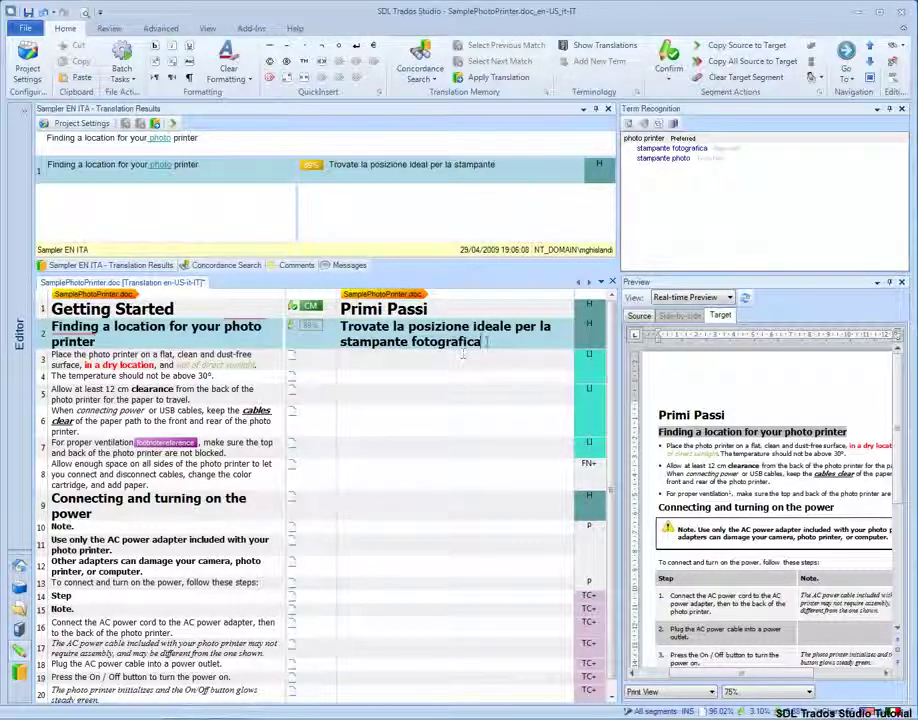
{"action": "key", "text": "ctrl+Return"}
Run a concordance search on segment 3's source text and begin its translation with "Posizionare la stampante fotografica", using the AutoSuggest entries.
{"action": "key", "text": "F3"}
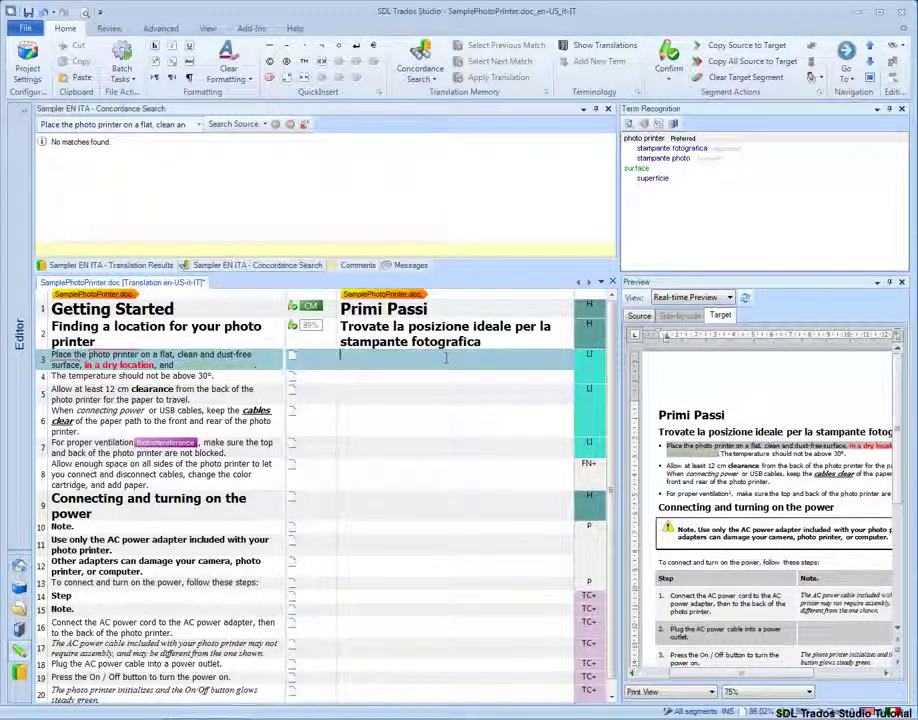
{"action": "type", "text": "P"}
{"action": "key", "text": "Down"}
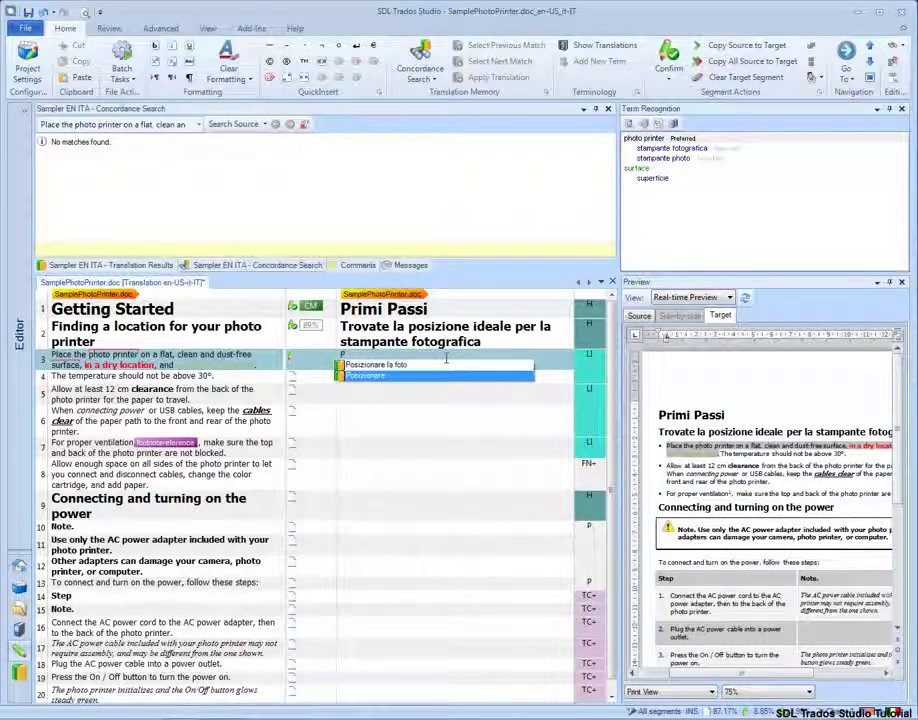
{"action": "key", "text": "Return"}
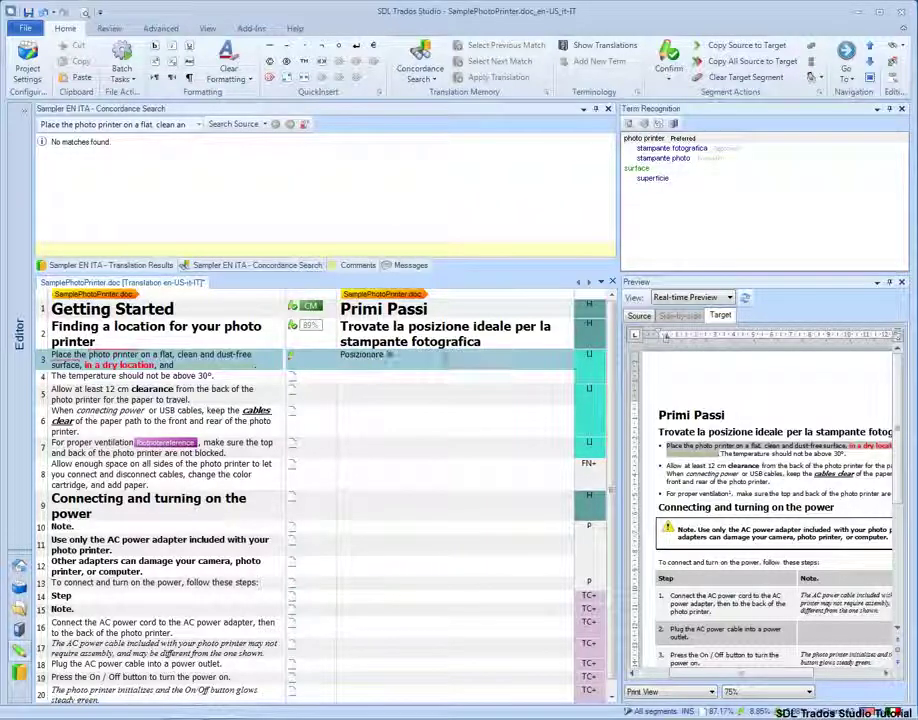
{"action": "type", "text": "la s"}
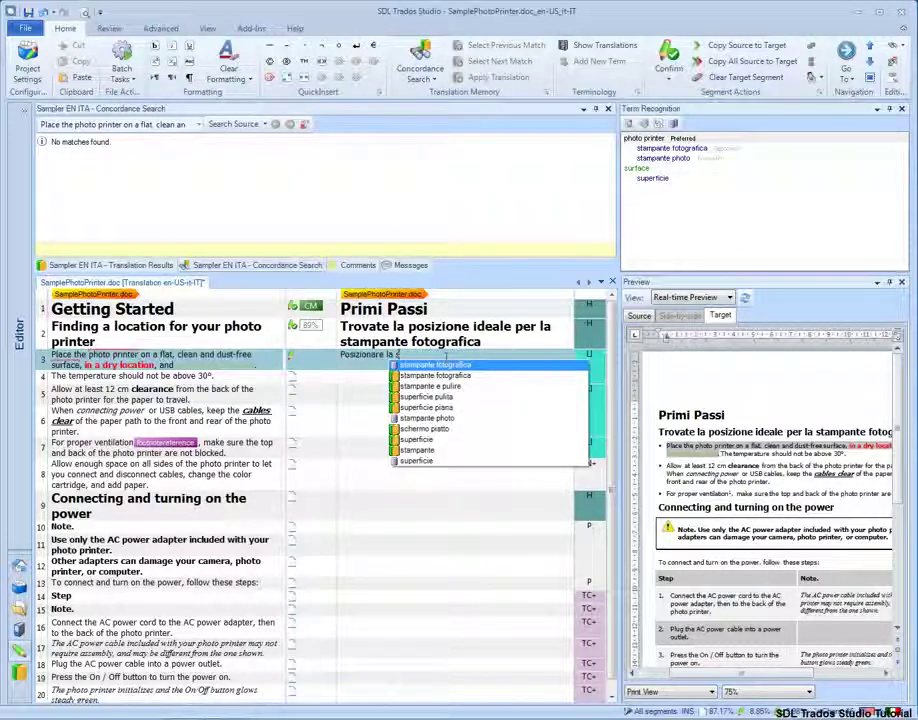
{"action": "key", "text": "Return"}
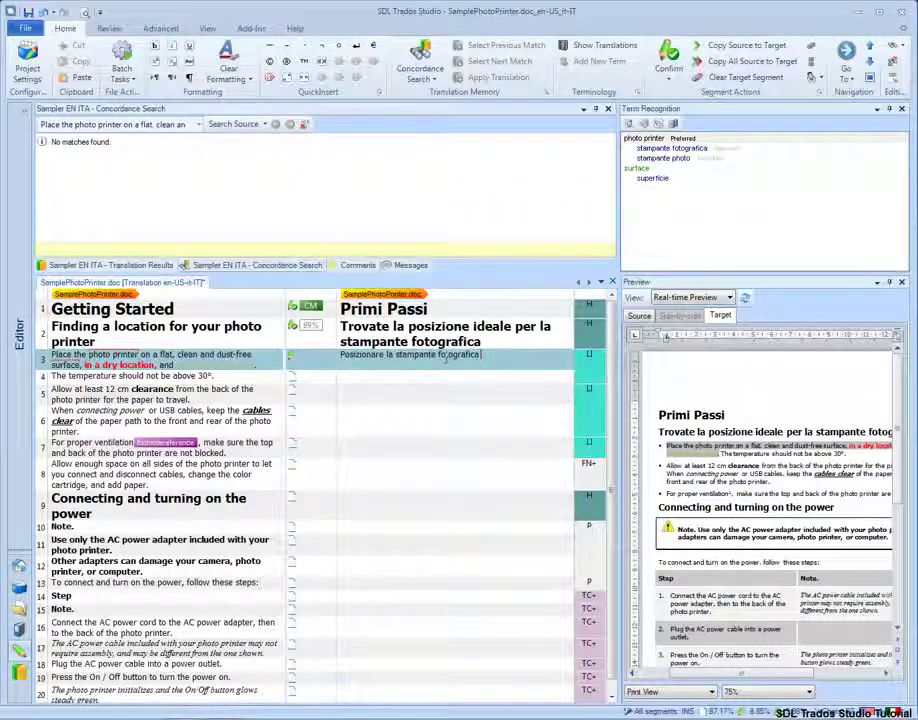
Continue segment 3's translation with "su una superficie piana, pulita e priva di polvere,".
{"action": "type", "text": "su una sup"}
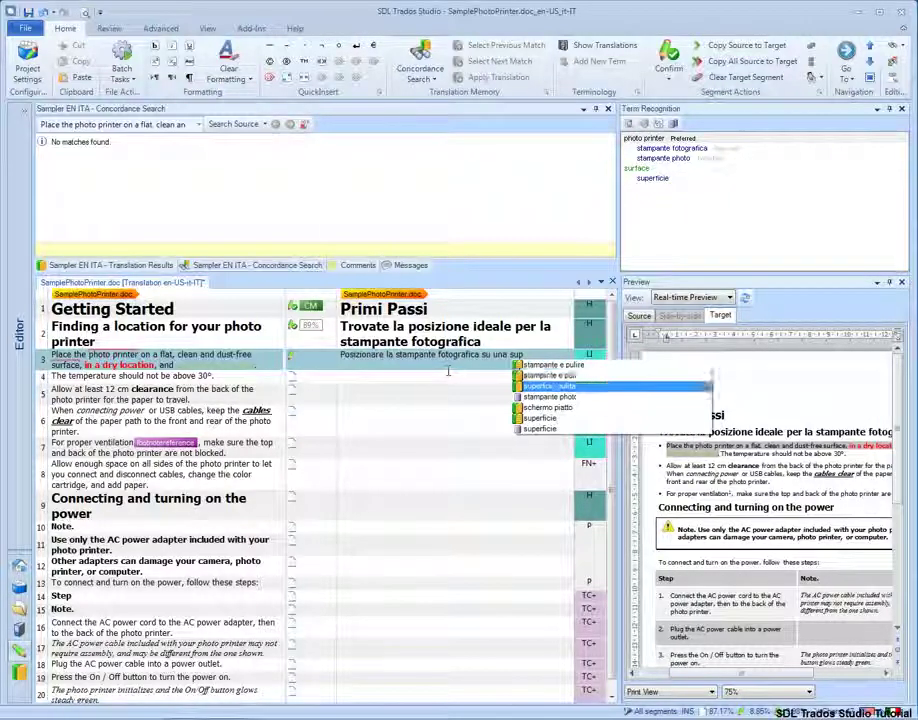
{"action": "key", "text": "Return"}
{"action": "type", "text": ", "}
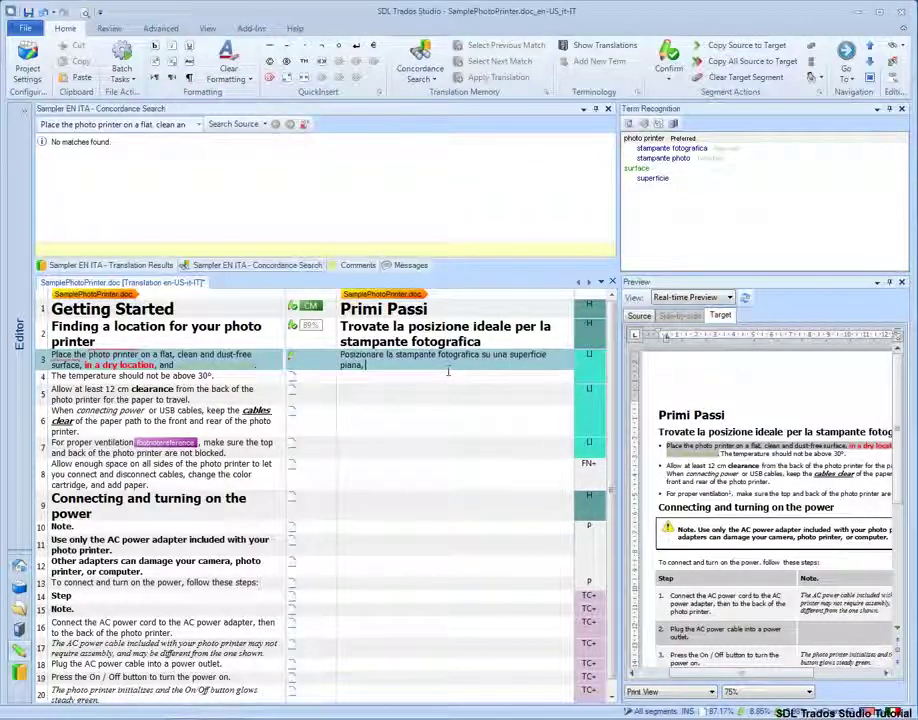
{"action": "type", "text": "pulita "}
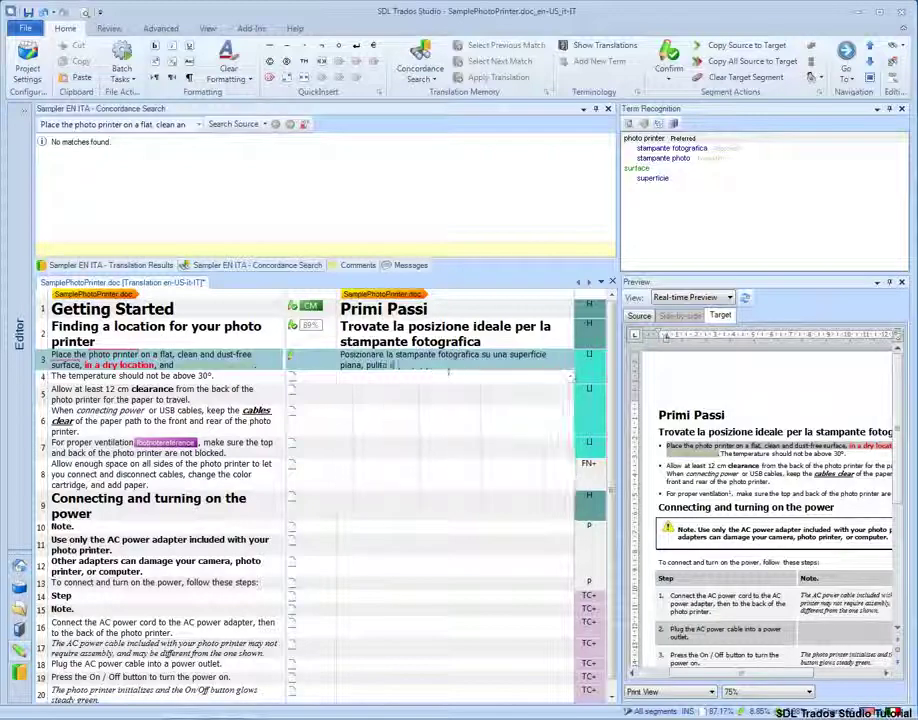
{"action": "type", "text": "e priva di p"}
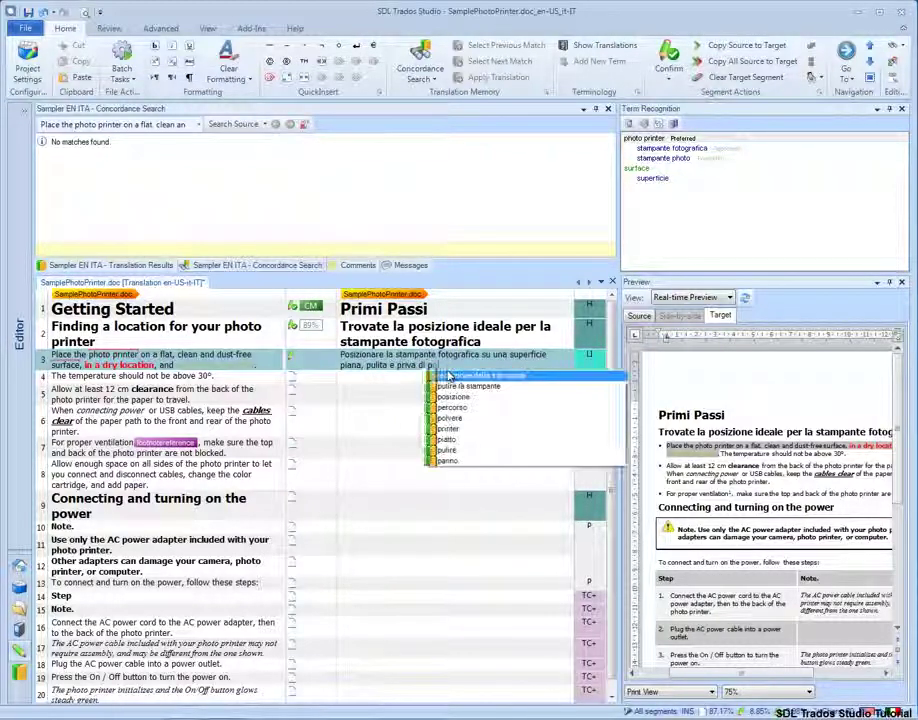
{"action": "type", "text": "olvere."}
Complete segment 3's translation with "in un luogo asciutto ed al di fuori della luce diretta del sole.".
{"action": "type", "text": " in"}
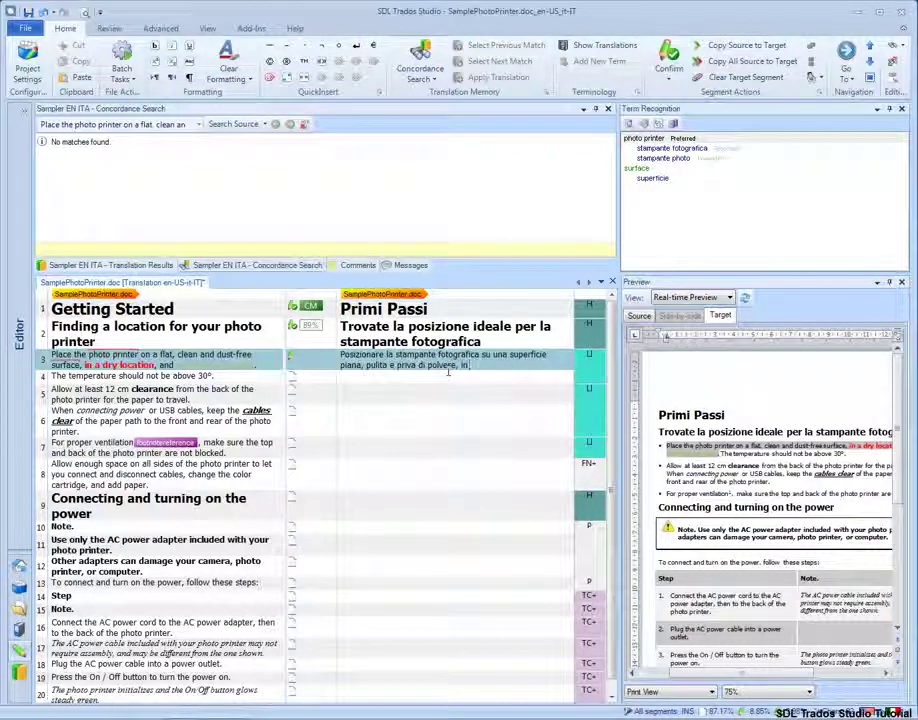
{"action": "type", "text": " un"}
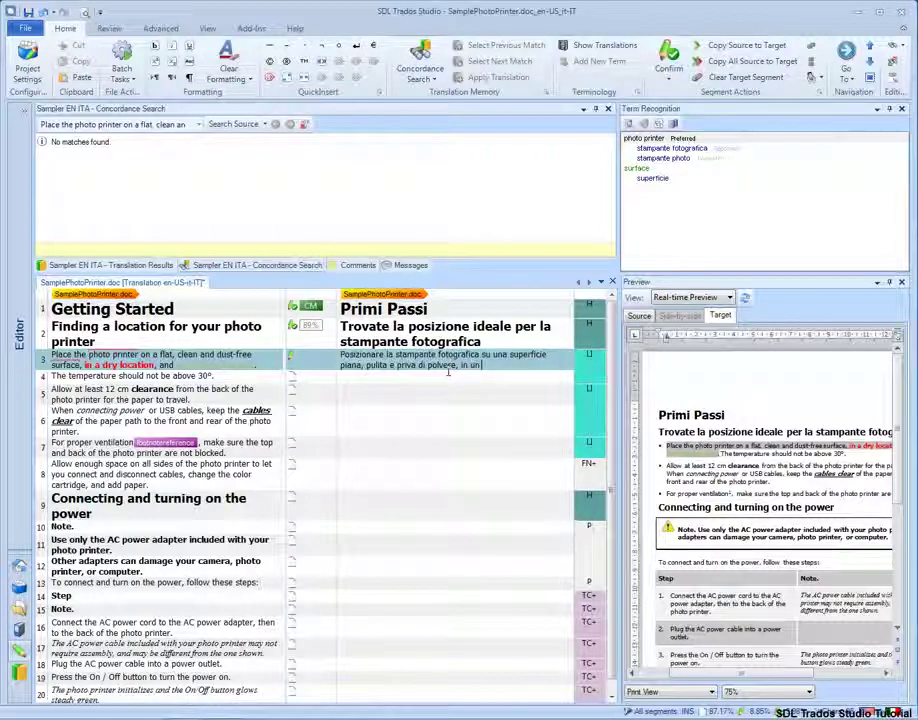
{"action": "type", "text": " luogo as"}
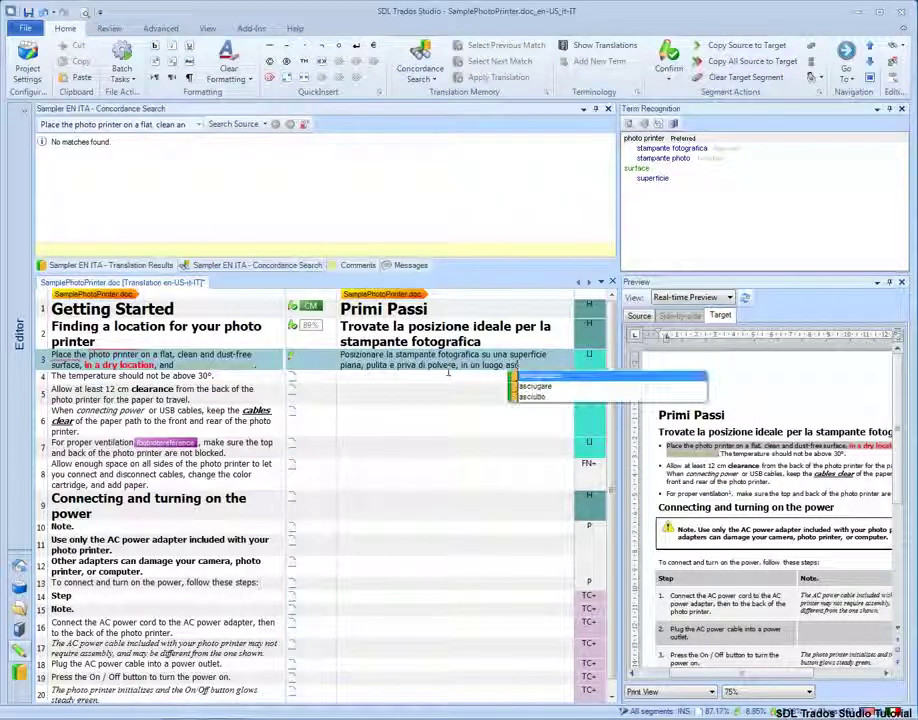
{"action": "type", "text": "ciutto e"}
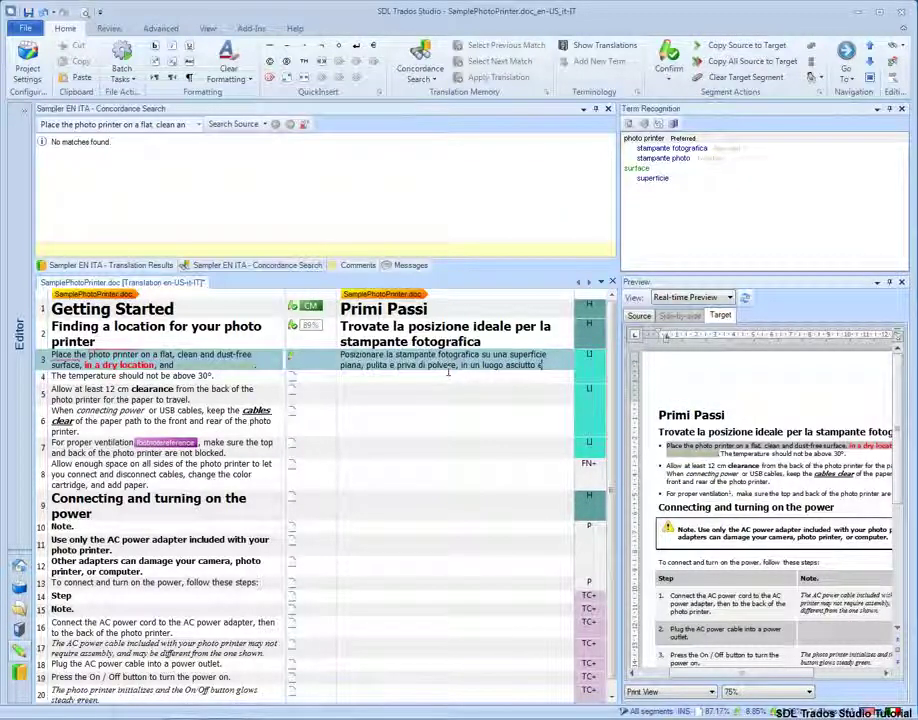
{"action": "type", "text": "d al di fuor"}
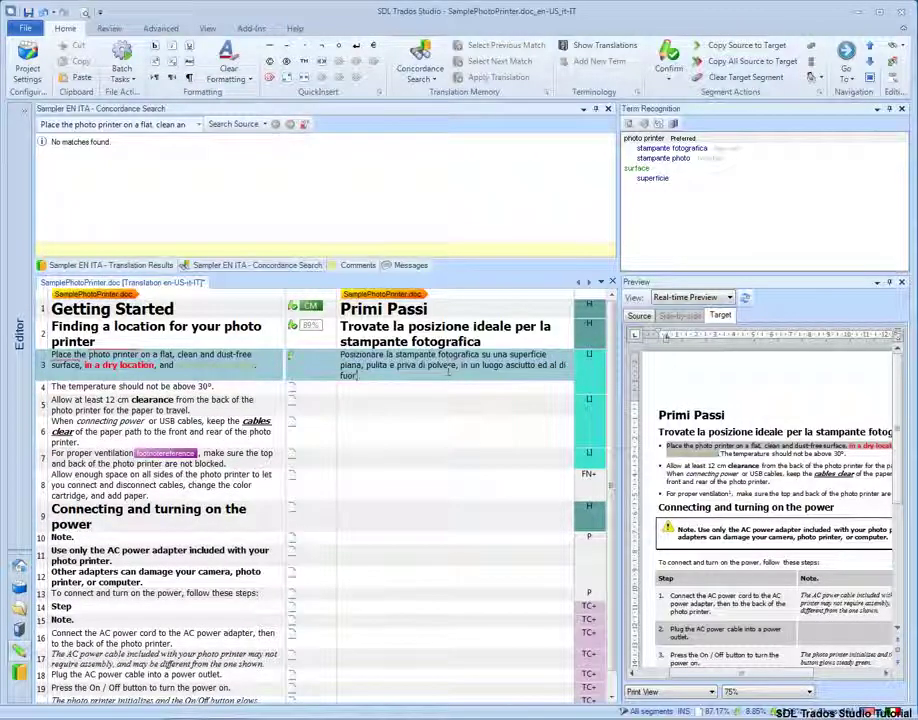
{"action": "type", "text": "i della luce diretta del sole"}
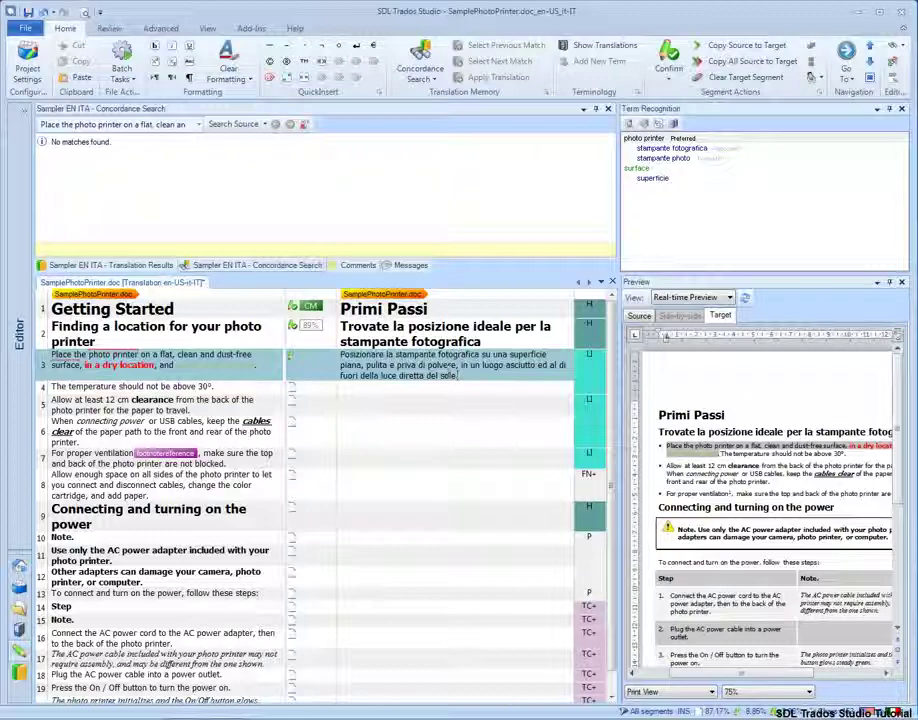
{"action": "type", "text": "."}
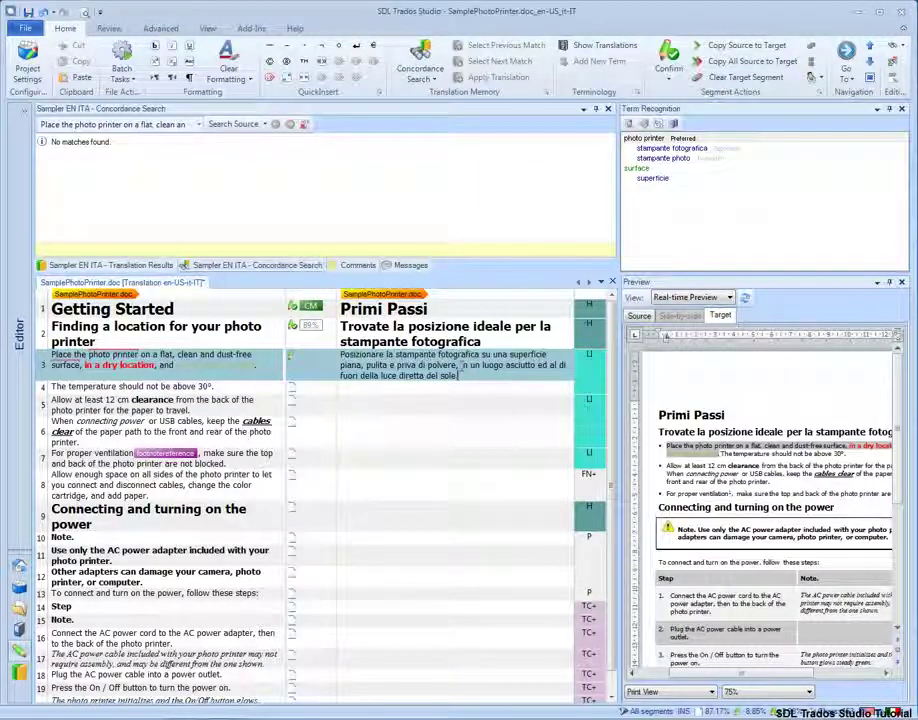
Apply the source's bold red formatting to "in un luogo asciutto" in segment 3's translation.
{"action": "left_click_drag", "start_coordinate": [461, 365], "coordinate": [536, 367]}
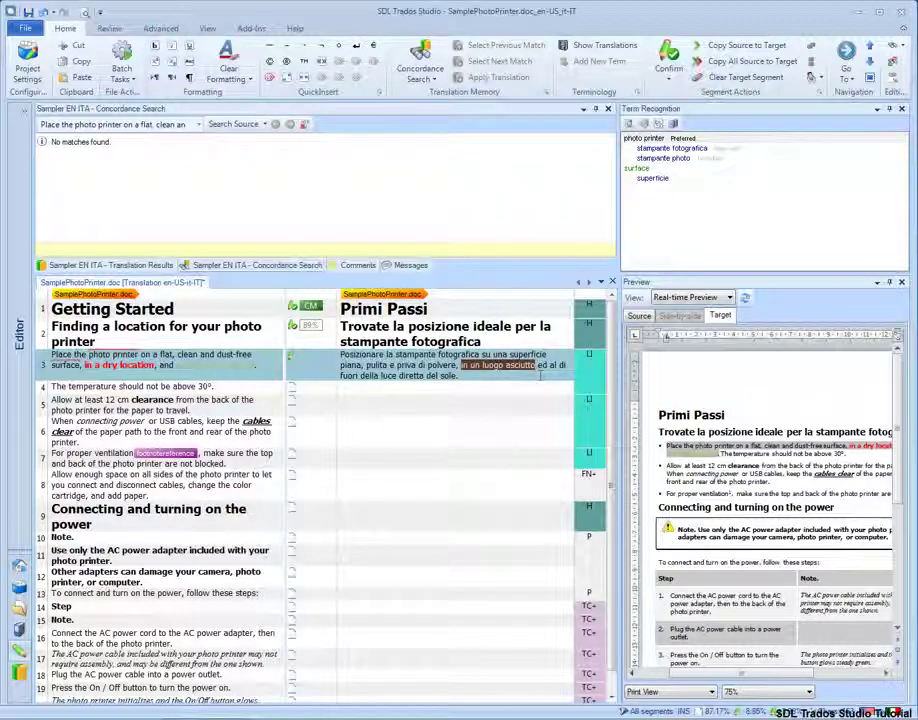
{"action": "key", "text": "ctrl+comma"}
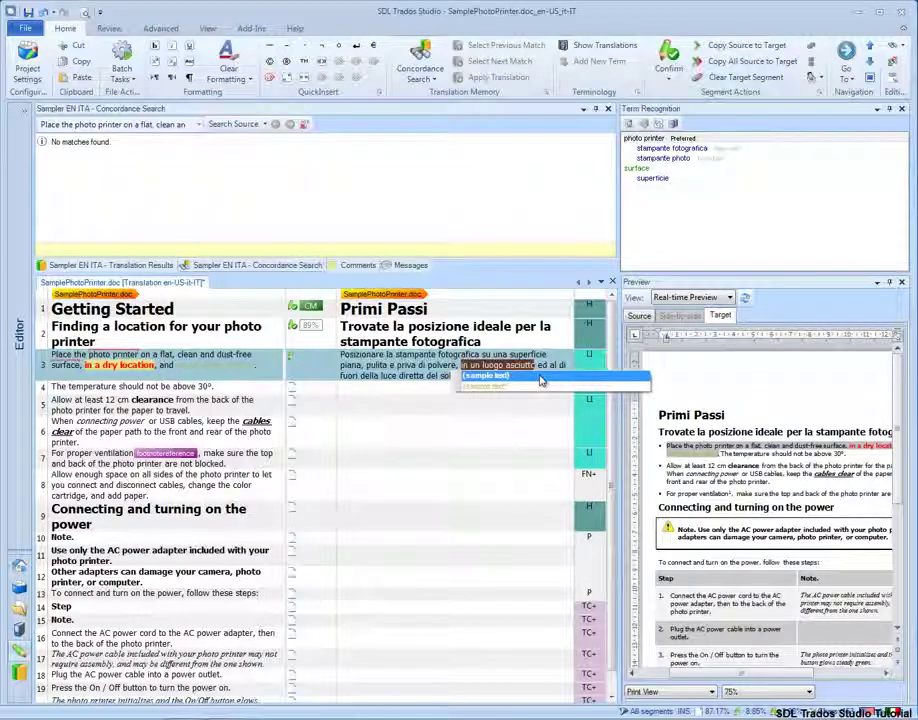
{"action": "left_click", "coordinate": [540, 377]}
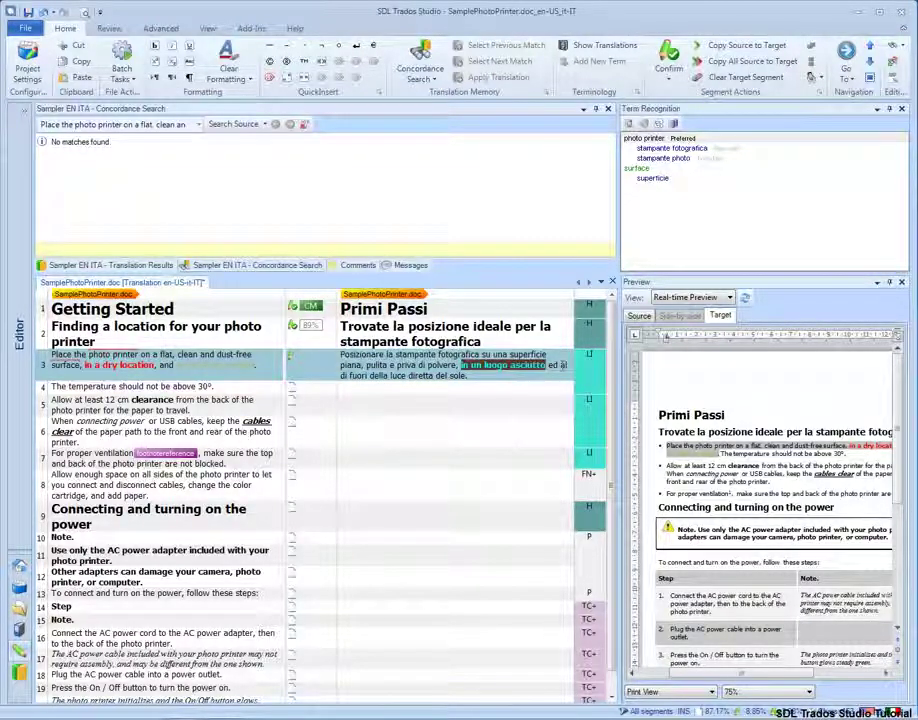
Apply the source's italic formatting to "al di fuori della luce diretta del sole" in segment 3 and confirm the segment.
{"action": "left_click_drag", "start_coordinate": [561, 366], "coordinate": [566, 373]}
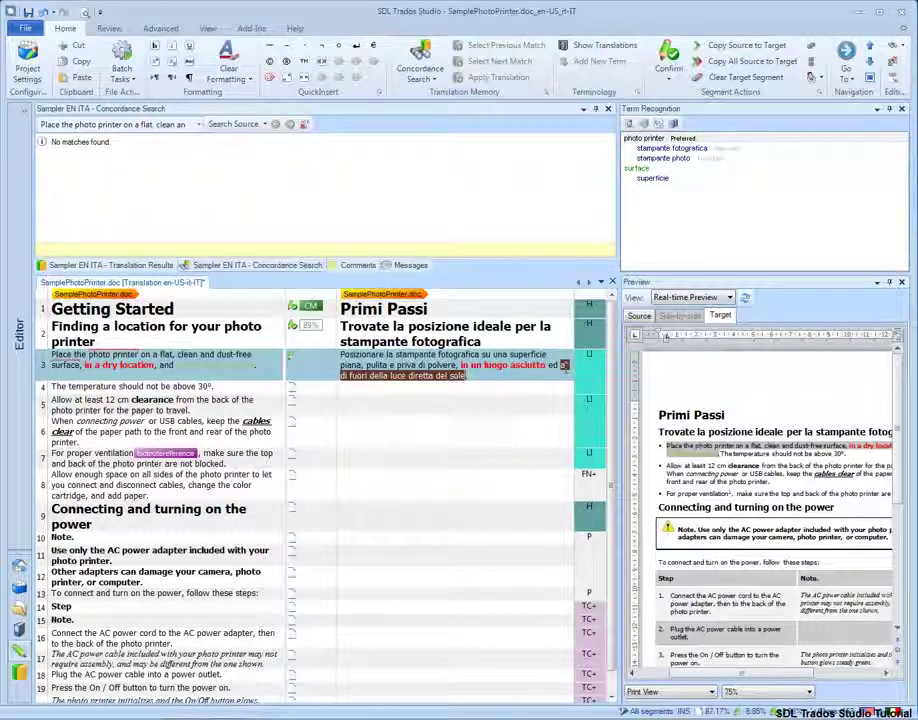
{"action": "key", "text": "ctrl+comma"}
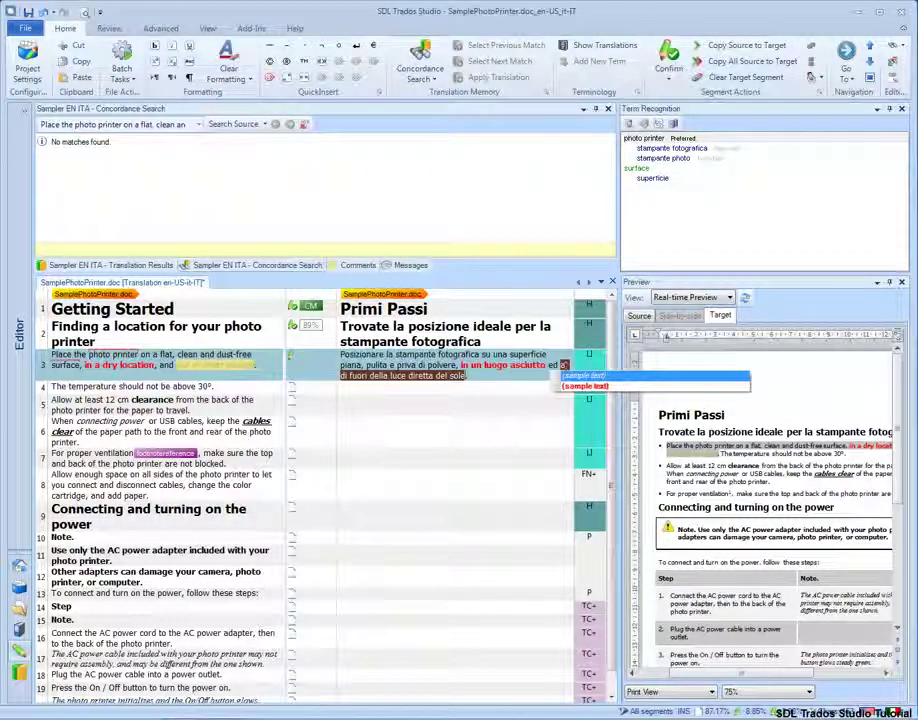
{"action": "key", "text": "Return"}
{"action": "key", "text": "Right"}
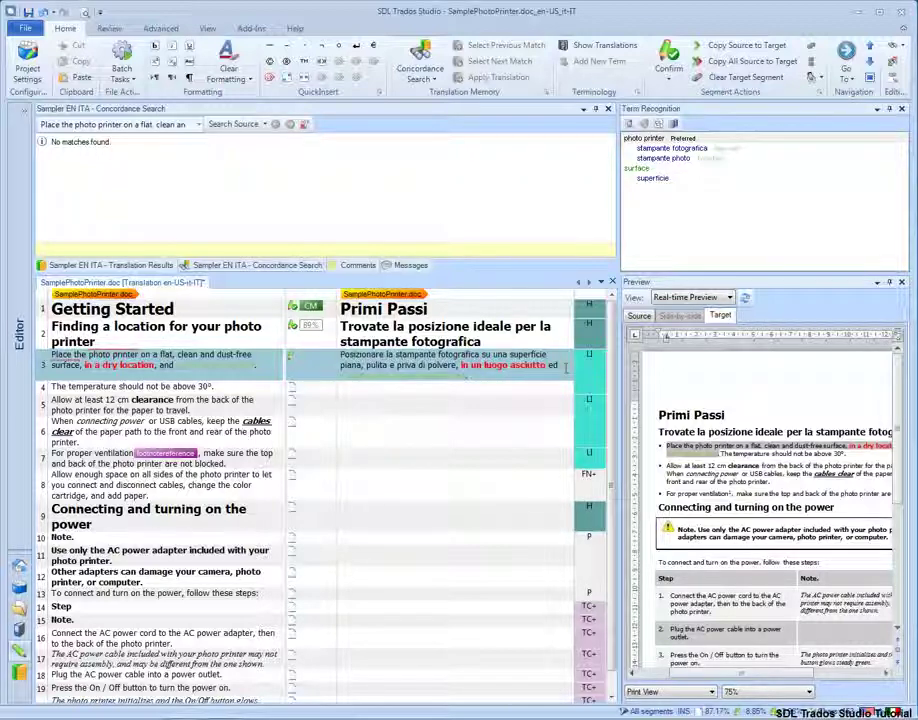
{"action": "key", "text": "ctrl+Return"}
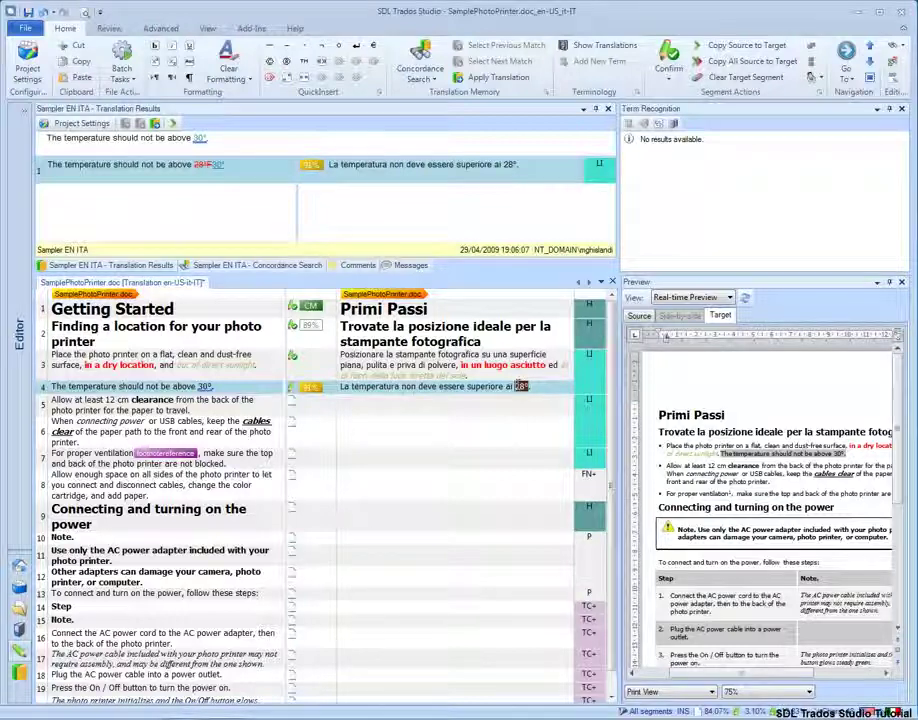
Replace the temperature in segment 4's translation with the source value 30° using QuickPlace, and confirm the segment.
{"action": "double_click", "coordinate": [521, 386]}
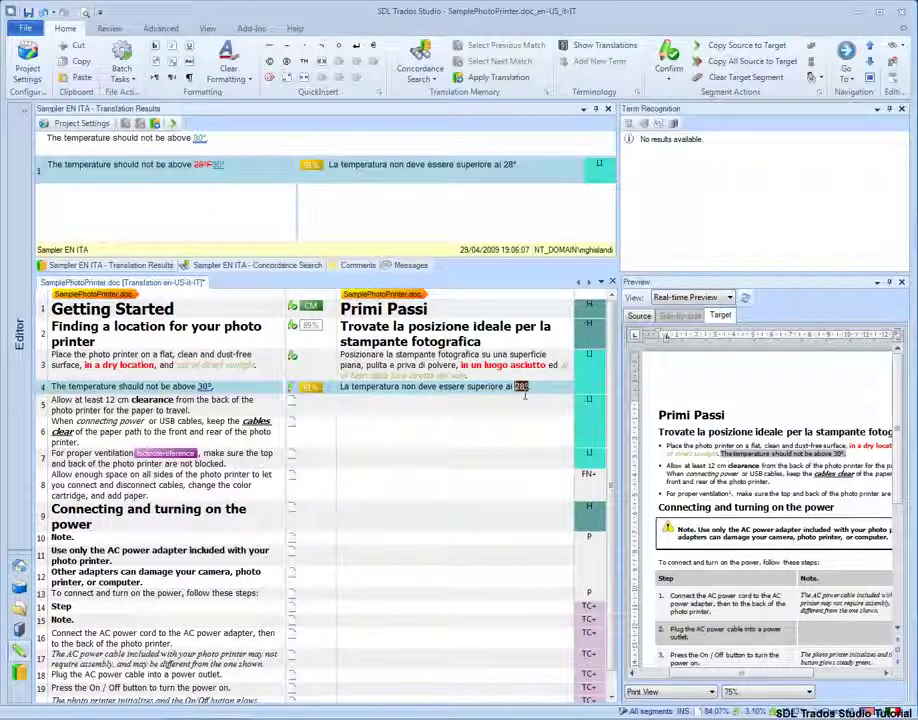
{"action": "key", "text": "ctrl+comma"}
{"action": "key", "text": "Return"}
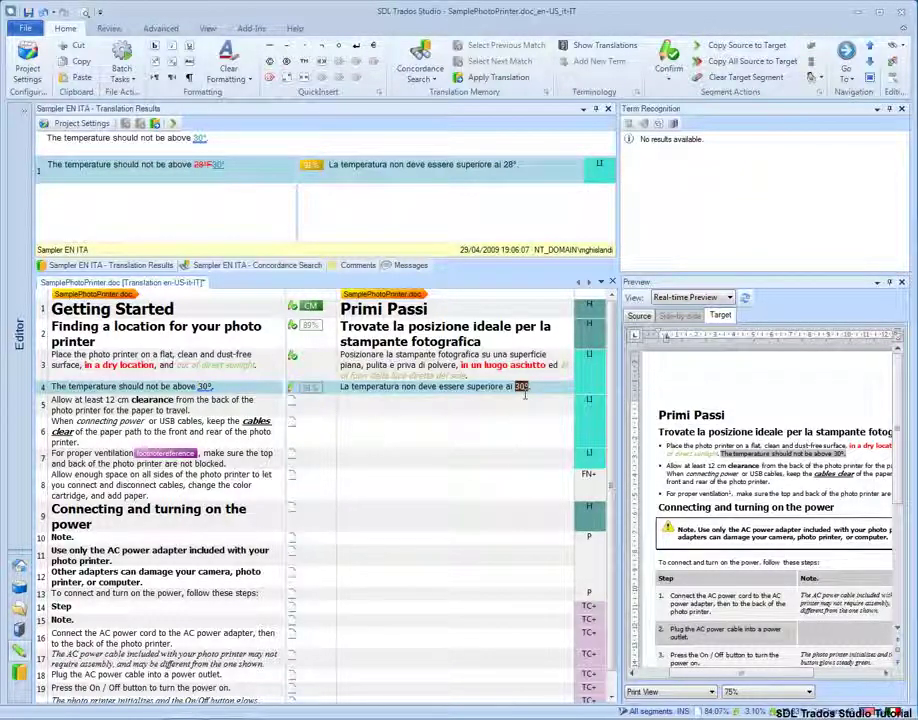
{"action": "key", "text": "ctrl+Return"}
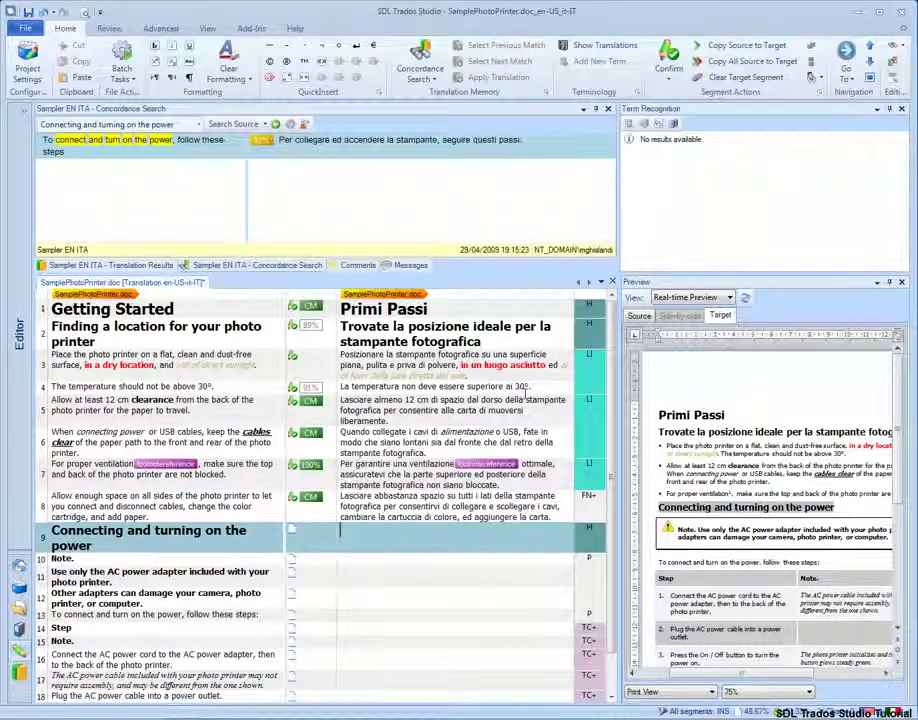
Translate segment 9 as "Collegamento del cavo di alimentazione ed accensione.", using the AutoSuggest entry for its opening, and confirm it.
{"action": "type", "text": "Co"}
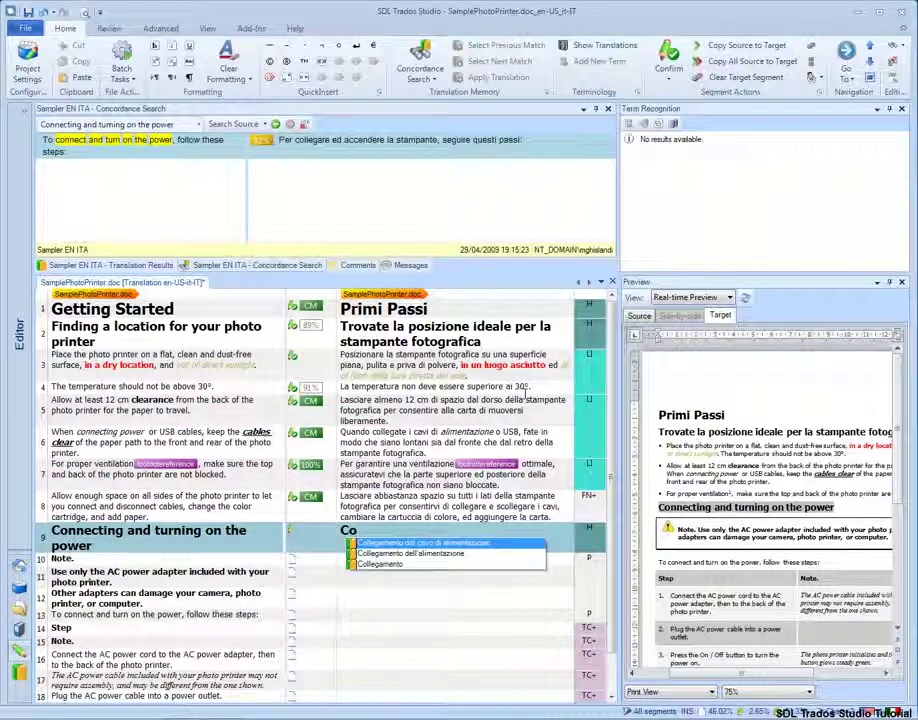
{"action": "key", "text": "Return"}
{"action": "type", "text": "ed"}
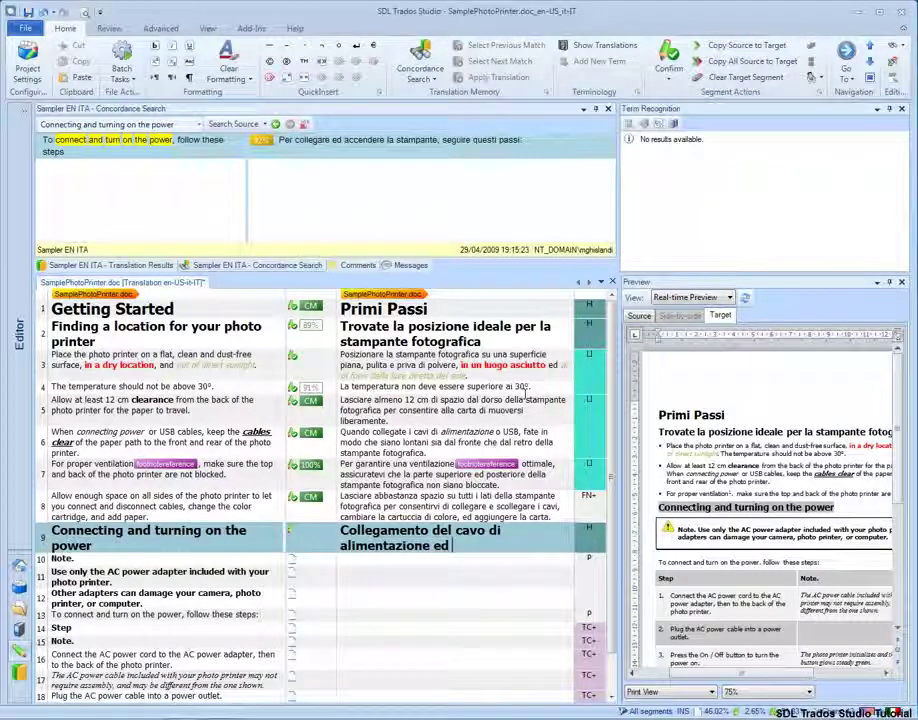
{"action": "type", "text": " accens"}
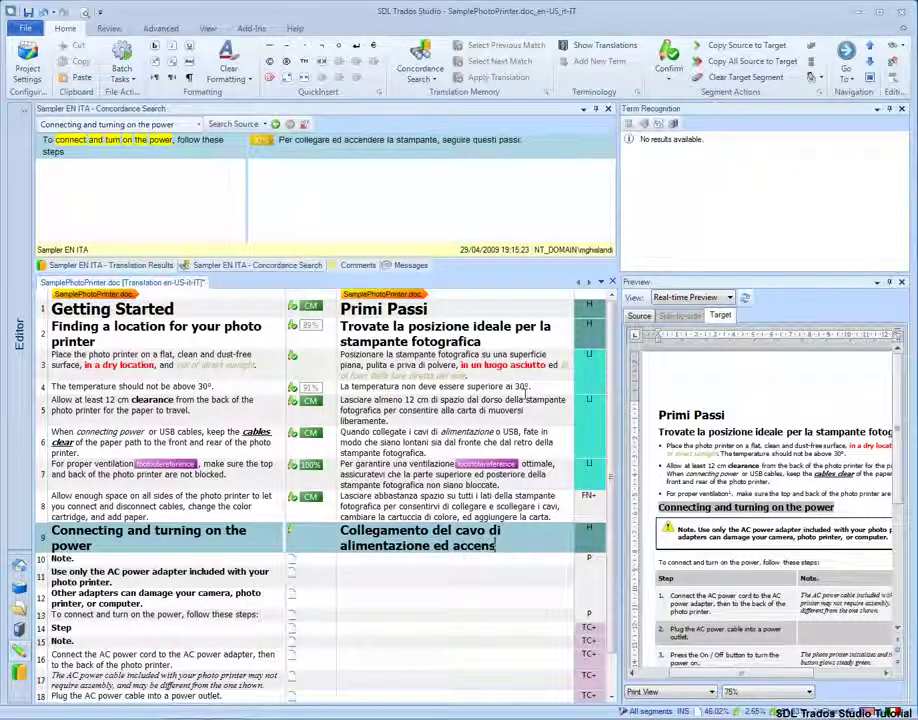
{"action": "type", "text": "ione."}
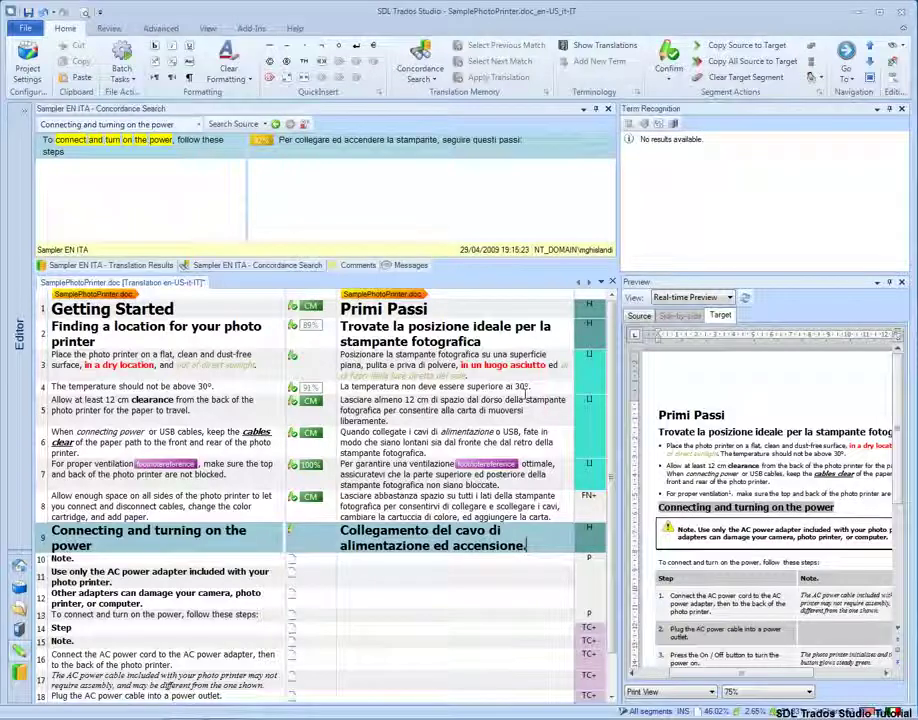
{"action": "key", "text": "ctrl+Return"}
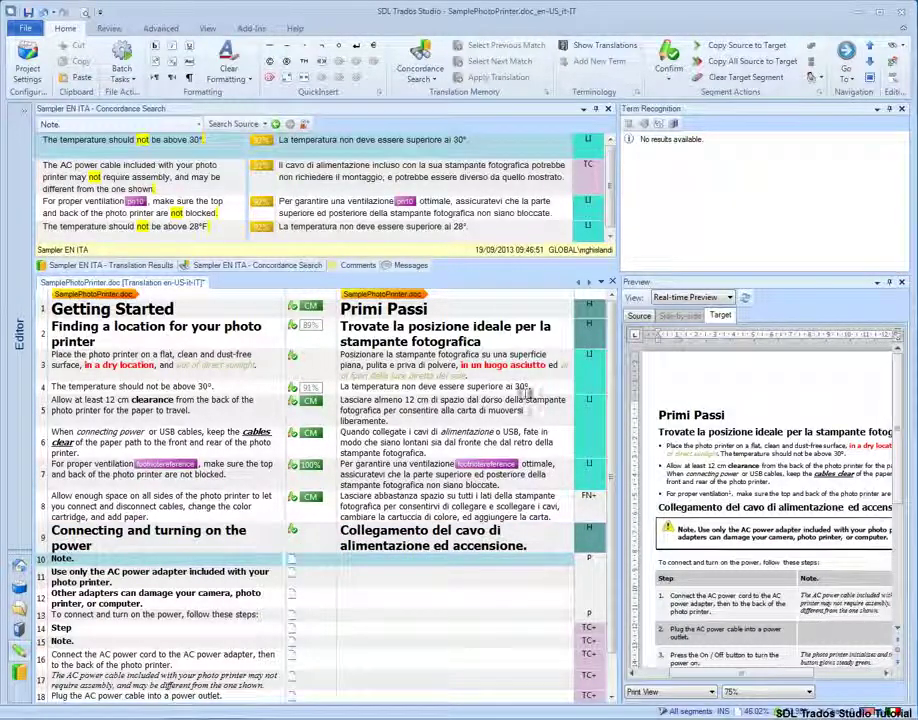
Translate segment 10 as "Nota." and confirm it.
{"action": "left_click", "coordinate": [353, 641]}
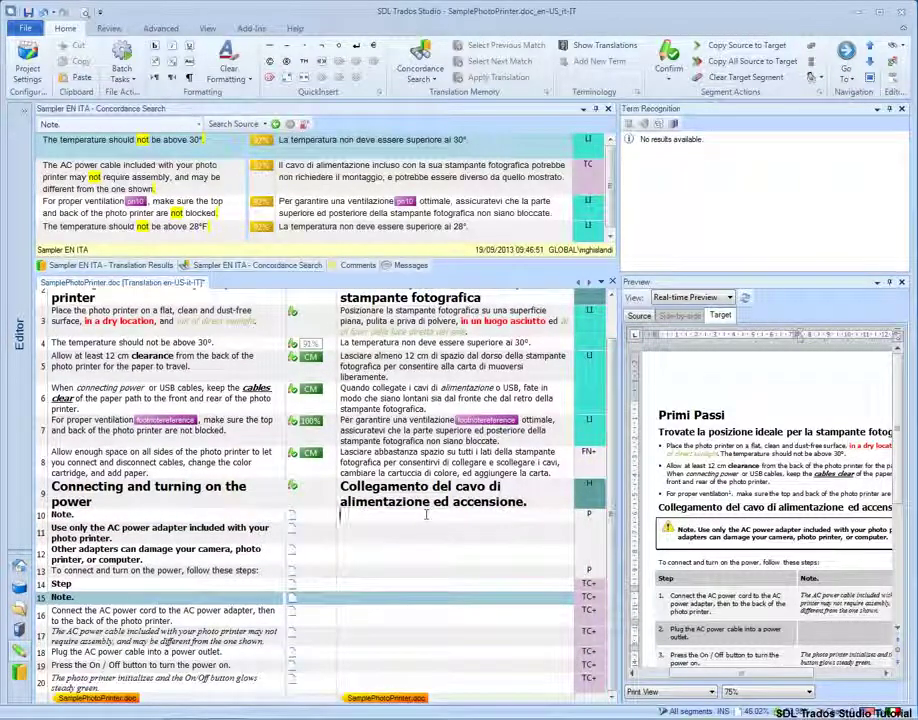
{"action": "left_click", "coordinate": [427, 514]}
{"action": "type", "text": "Nota"}
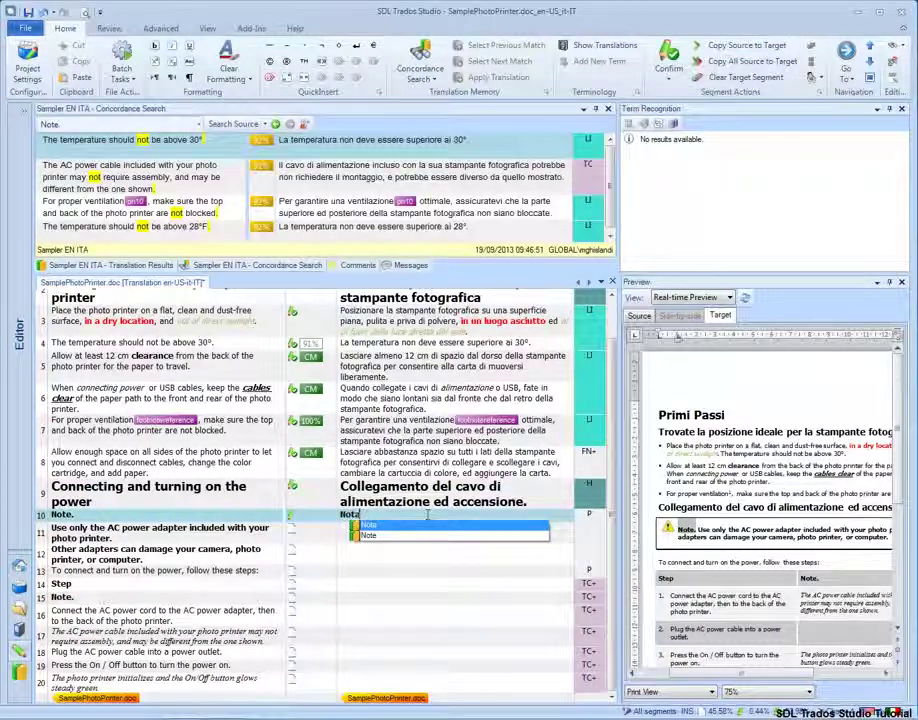
{"action": "type", "text": "."}
{"action": "key", "text": "ctrl+Return"}
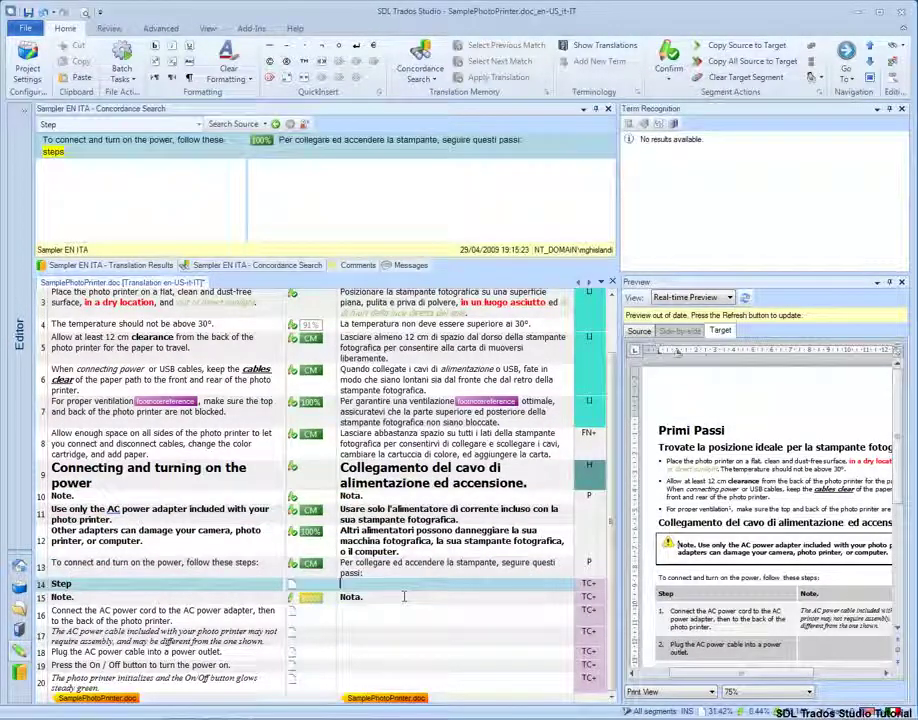
Translate segment 14 as "Passaggio", then confirm it and the auto-propagated translation in segment 15.
{"action": "type", "text": "Passaggio"}
{"action": "key", "text": "ctrl+Return"}
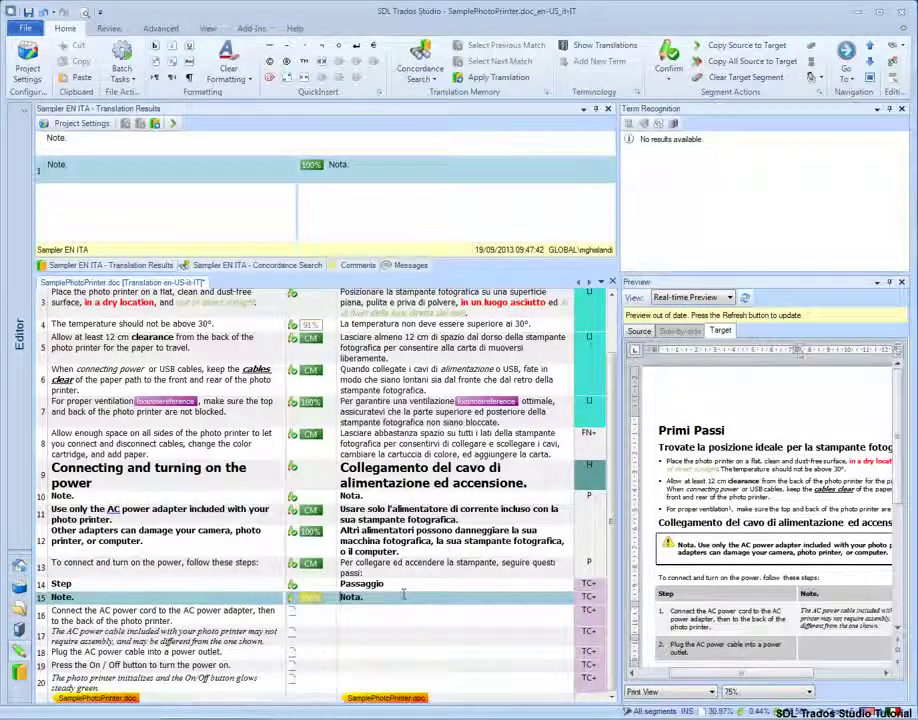
{"action": "key", "text": "ctrl+Return"}
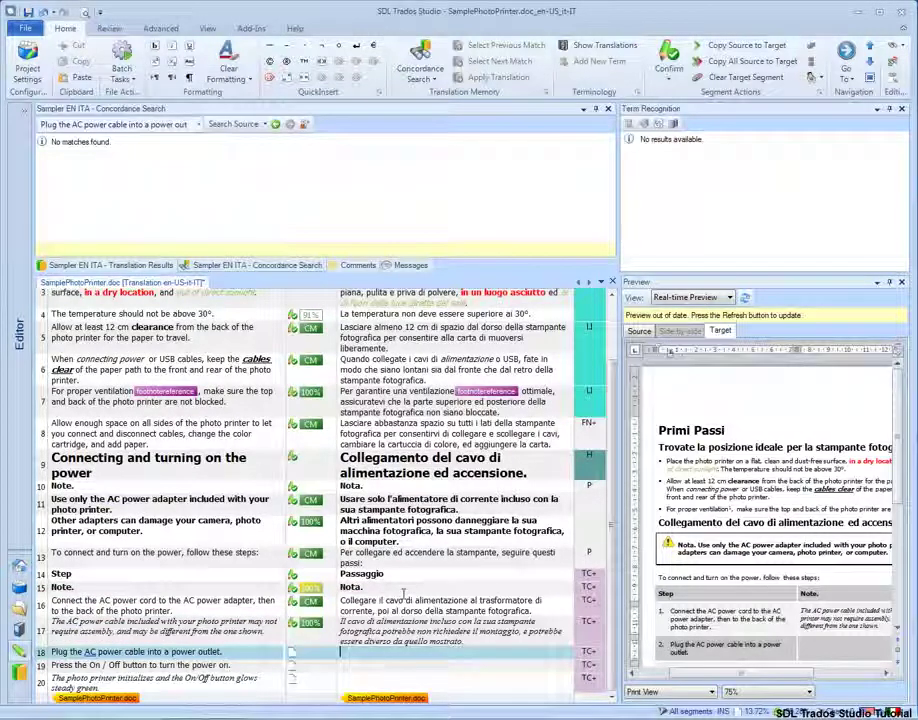
Translate segment 18 as "Collegare il cavo di alimentazione in una presa.", using the AutoSuggest entry for its opening, and confirm it.
{"action": "type", "text": "C"}
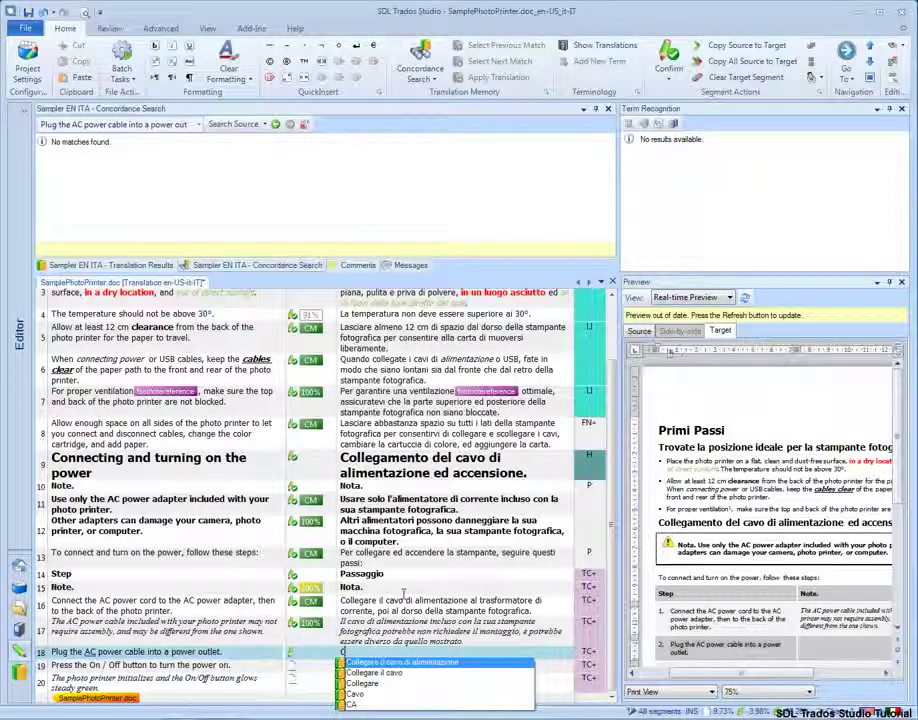
{"action": "key", "text": "Return"}
{"action": "type", "text": "in"}
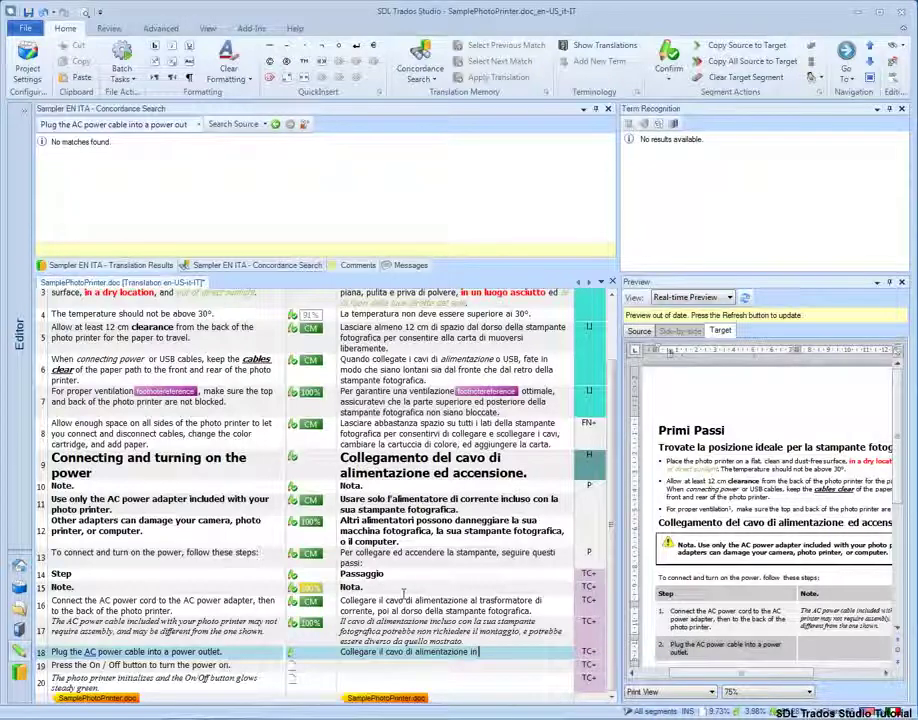
{"action": "type", "text": " una pres"}
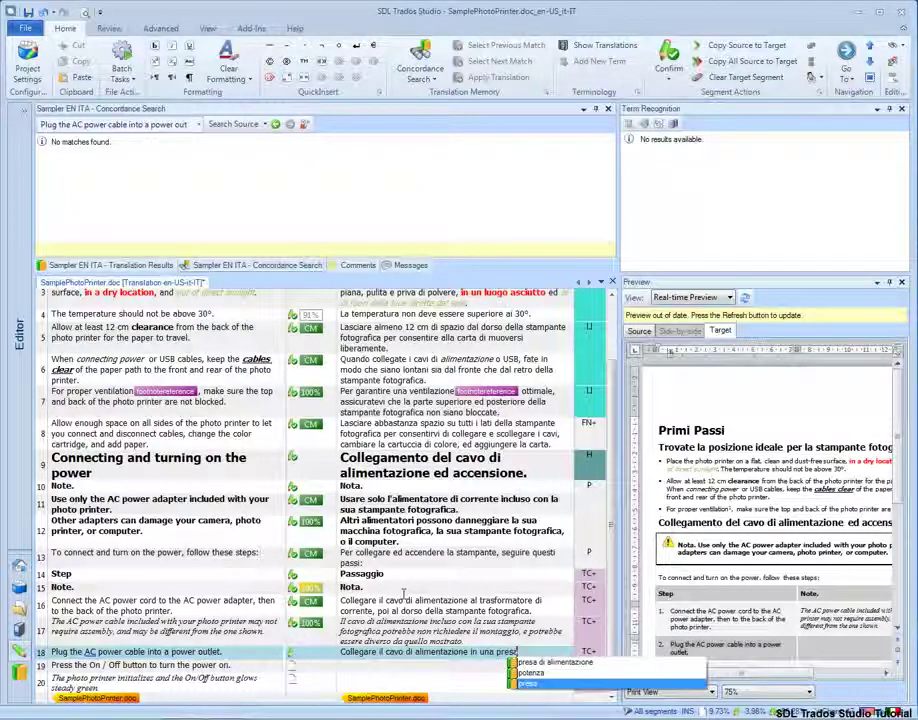
{"action": "type", "text": "a."}
{"action": "key", "text": "ctrl+Return"}
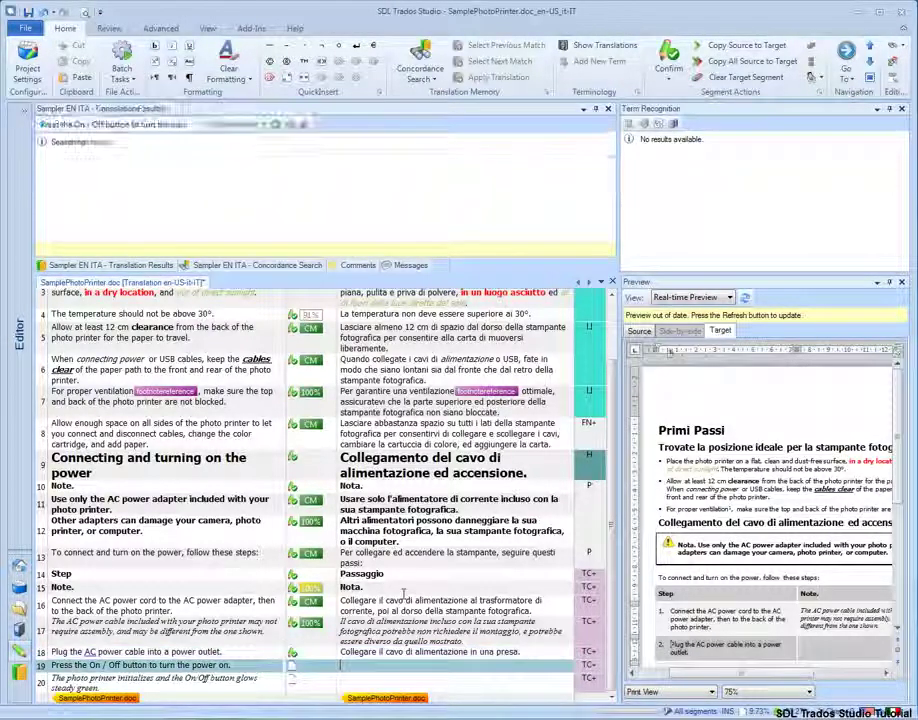
Translate segment 19 as "Premete il pulsante On / Off per accendere l'unità." and confirm it.
{"action": "type", "text": "Preme"}
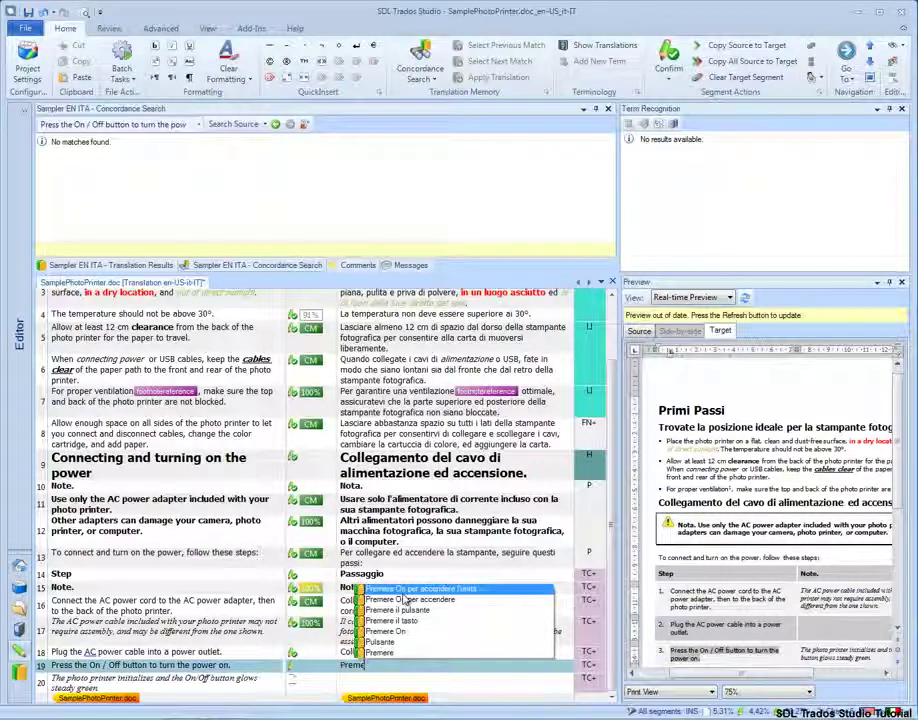
{"action": "type", "text": "te"}
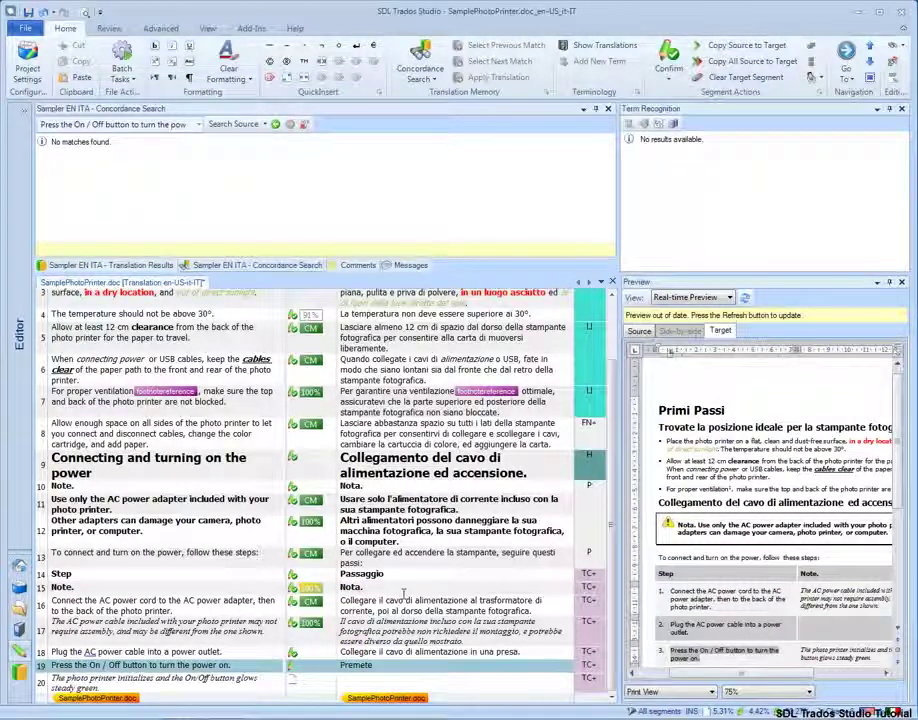
{"action": "type", "text": " il pulsante"}
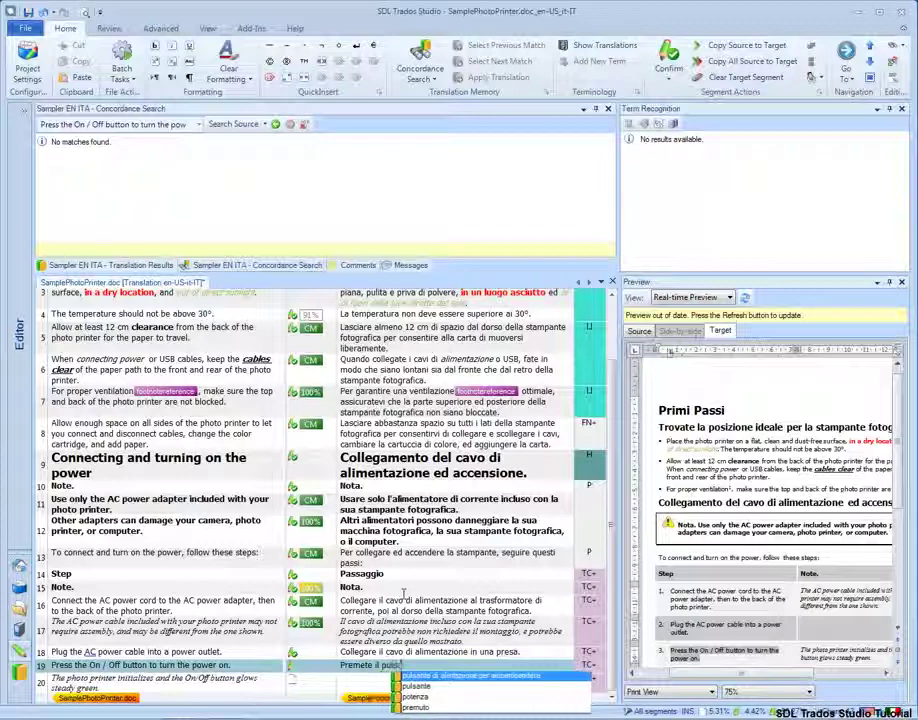
{"action": "type", "text": " On / Off"}
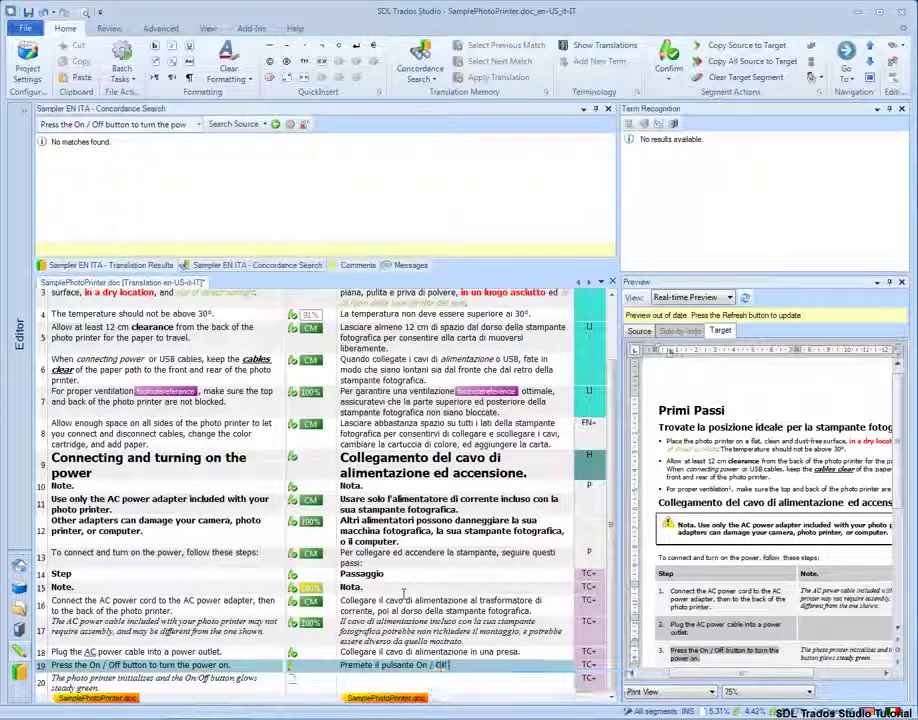
{"action": "type", "text": " per accendere l'unità."}
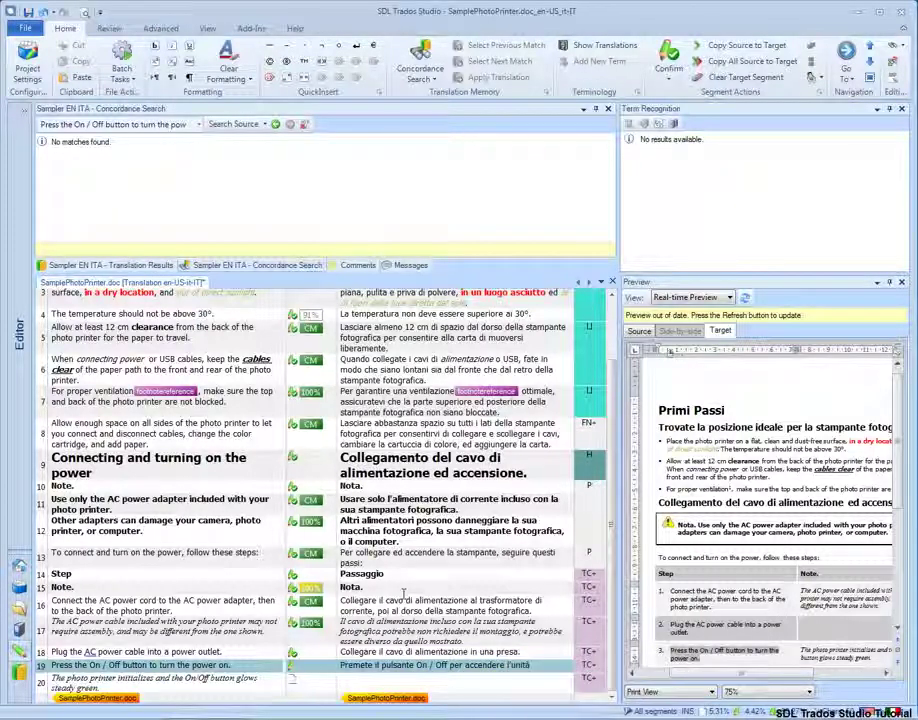
{"action": "key", "text": "ctrl+Return"}
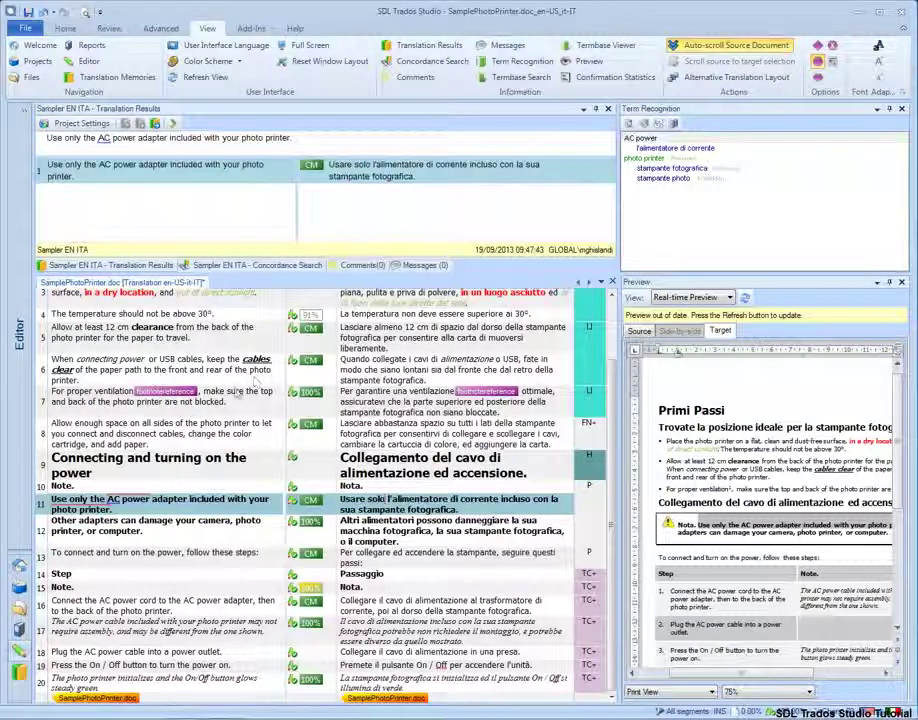
Add the term pair "ventilation" / "ventilazione" from segment 7 to the termbase, save the entry and close the Termbase Viewer.
{"action": "double_click", "coordinate": [117, 392]}
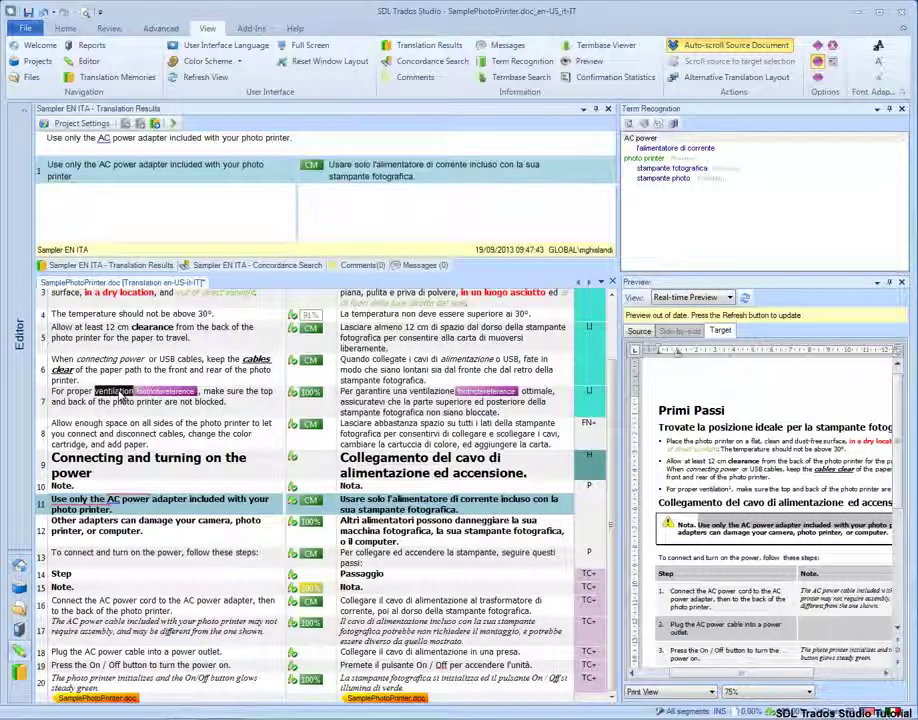
{"action": "double_click", "coordinate": [431, 392]}
{"action": "right_click", "coordinate": [433, 393]}
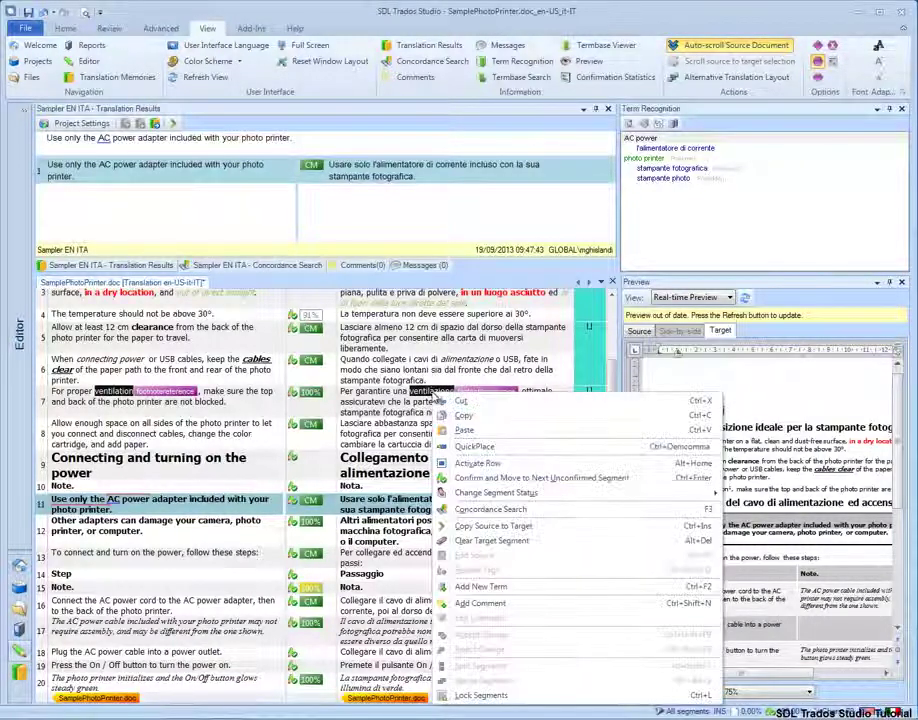
{"action": "left_click", "coordinate": [480, 587]}
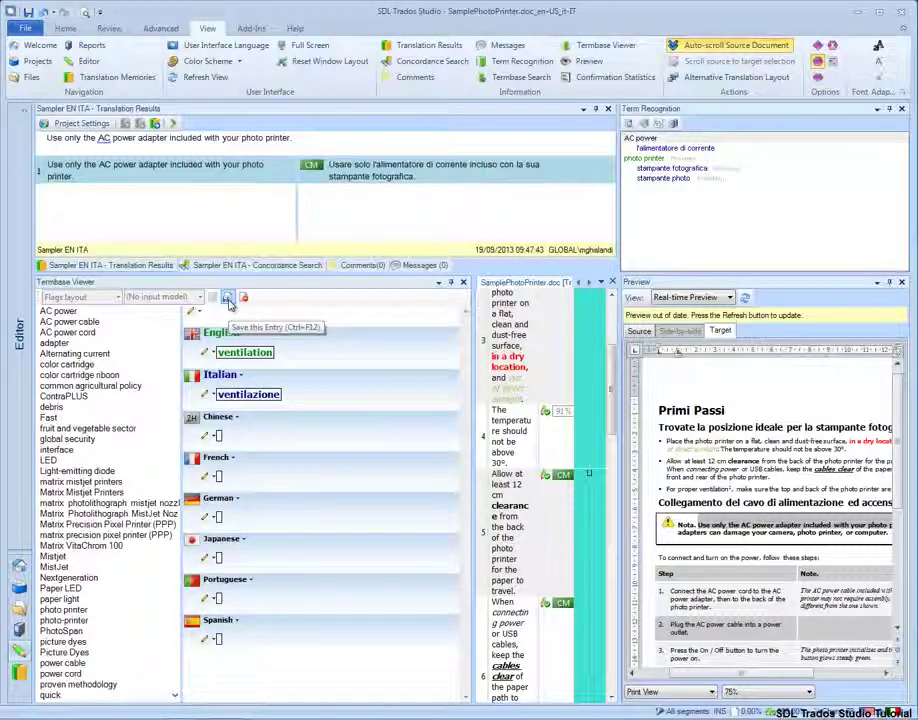
{"action": "left_click", "coordinate": [228, 299]}
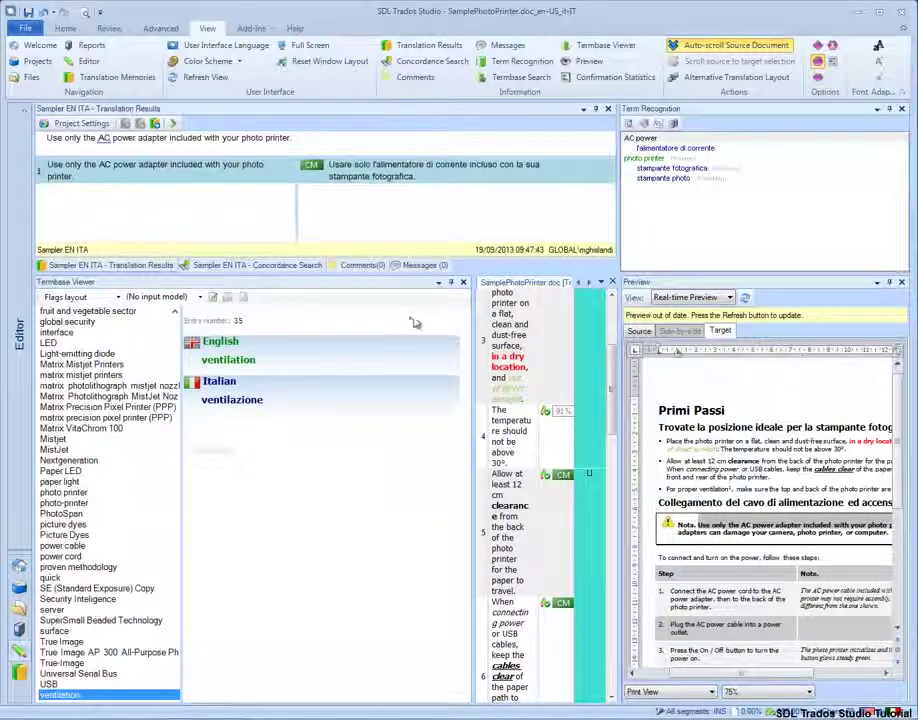
{"action": "left_click", "coordinate": [463, 282]}
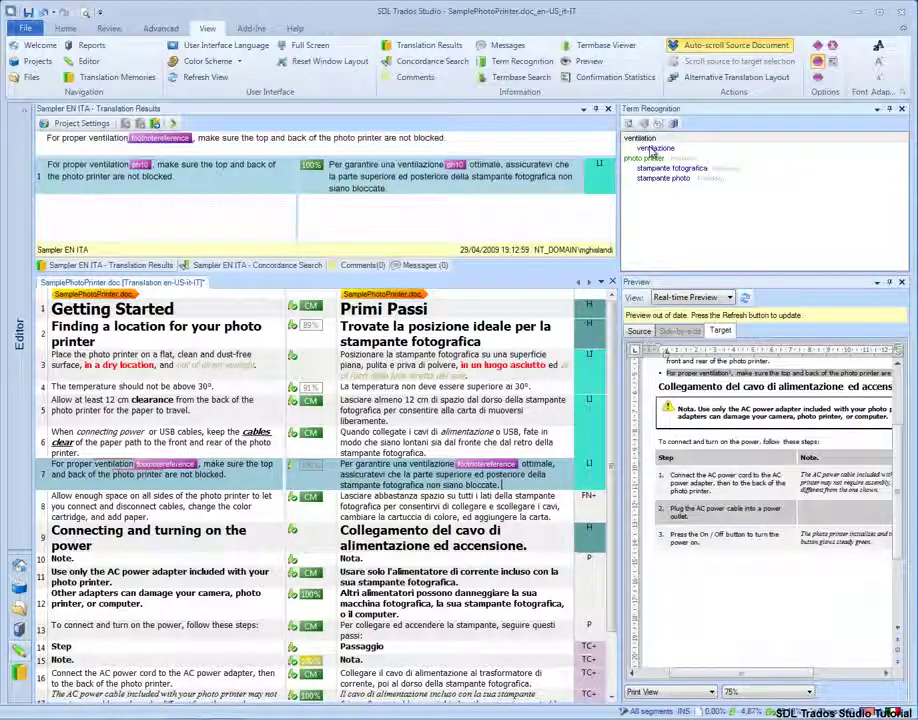
Enable the QA Checker 3.0 punctuation checks for matching end punctuation, Spanish punctuation and unintentional spaces in the project settings.
{"action": "left_click", "coordinate": [65, 28]}
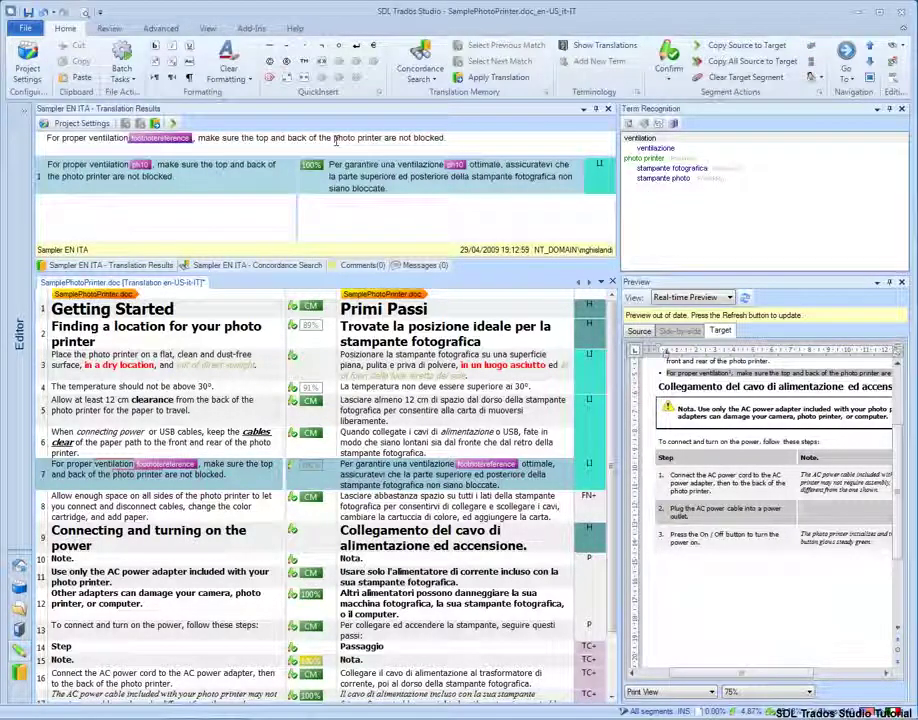
{"action": "left_click", "coordinate": [27, 62]}
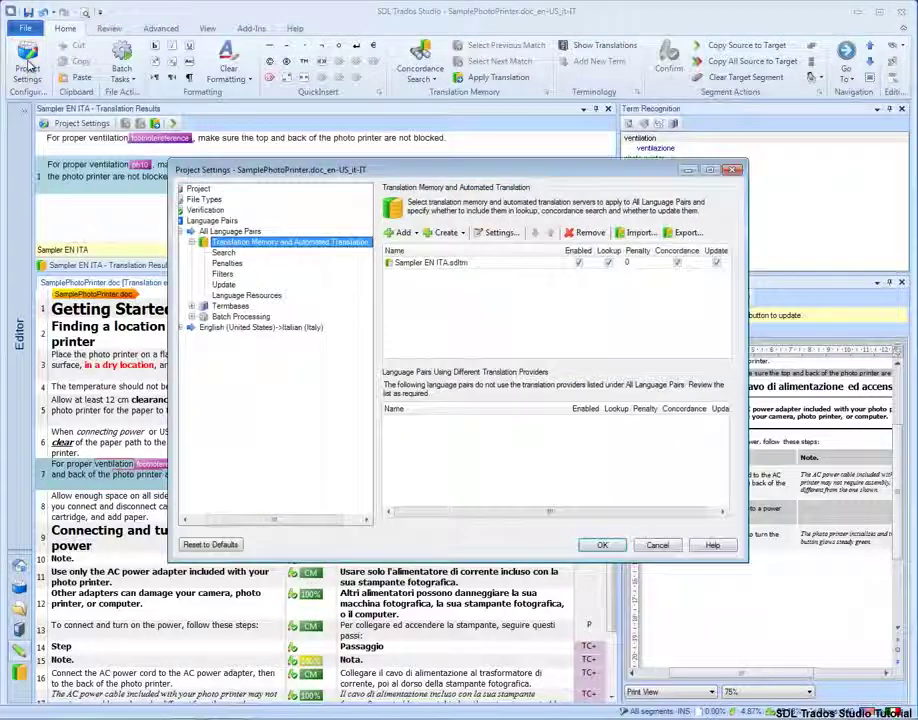
{"action": "left_click", "coordinate": [200, 210]}
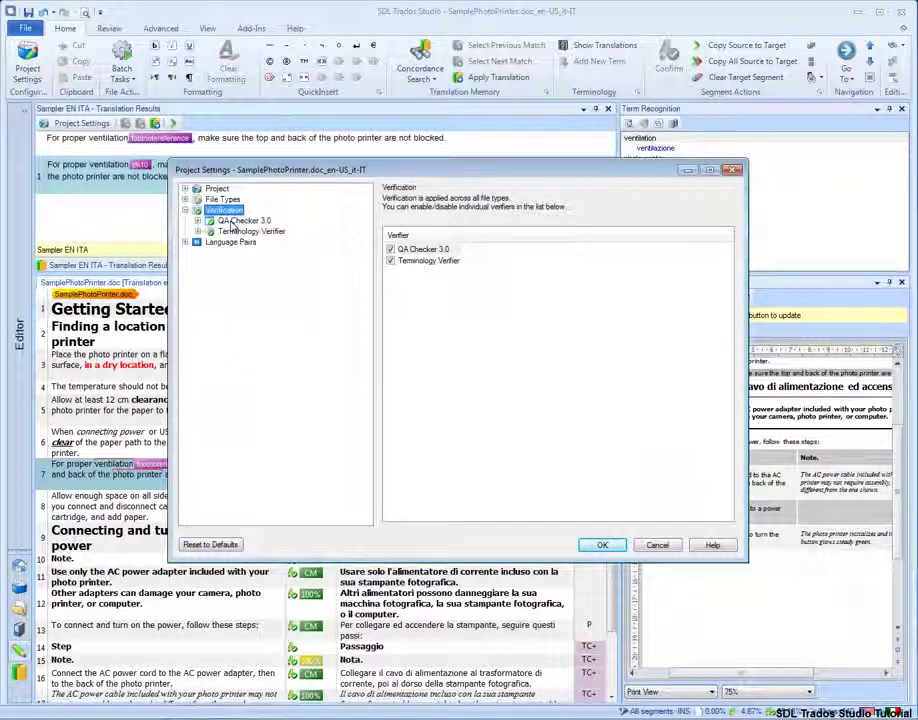
{"action": "left_click", "coordinate": [240, 221]}
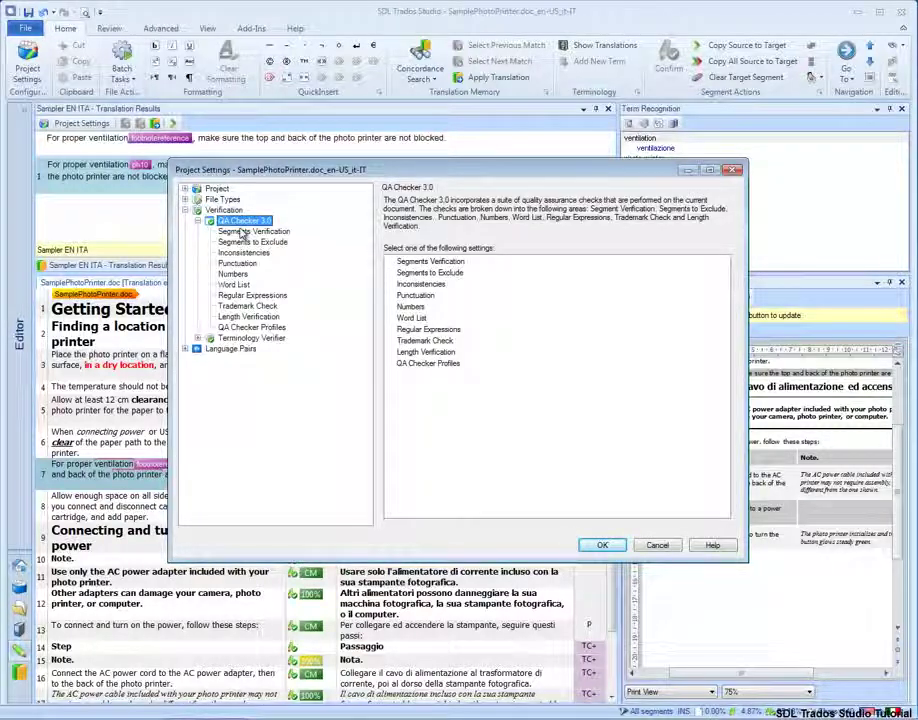
{"action": "left_click", "coordinate": [245, 231]}
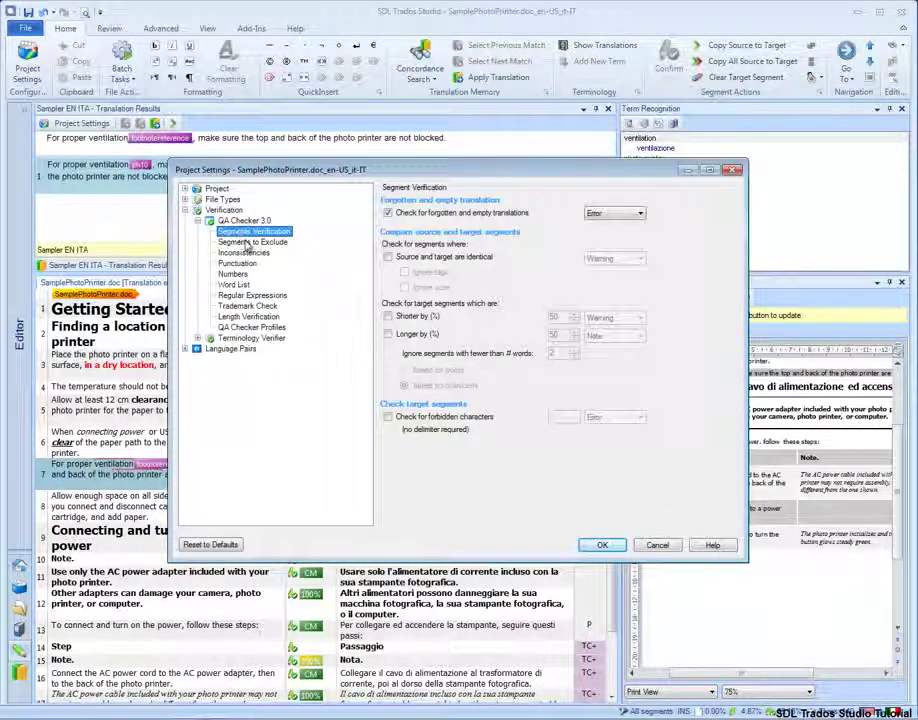
{"action": "left_click", "coordinate": [247, 242]}
{"action": "left_click", "coordinate": [246, 253]}
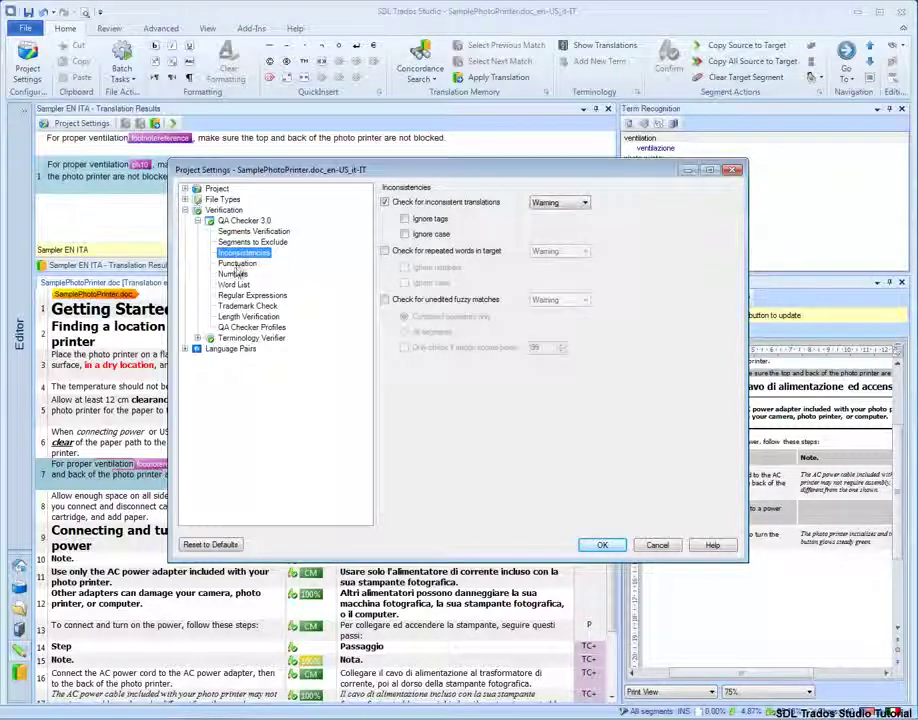
{"action": "left_click", "coordinate": [237, 264]}
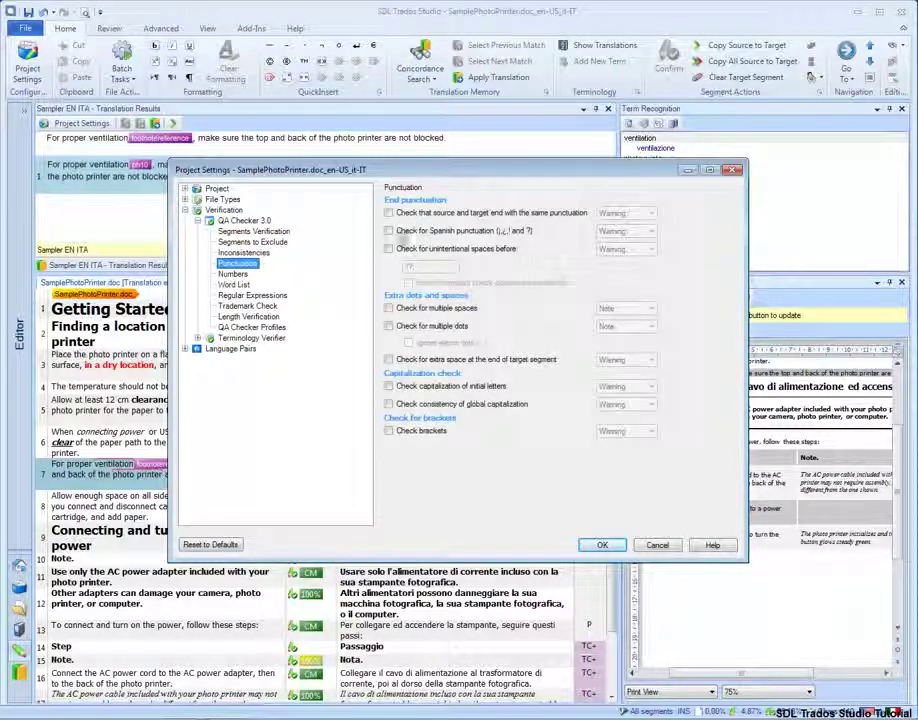
{"action": "left_click", "coordinate": [389, 248]}
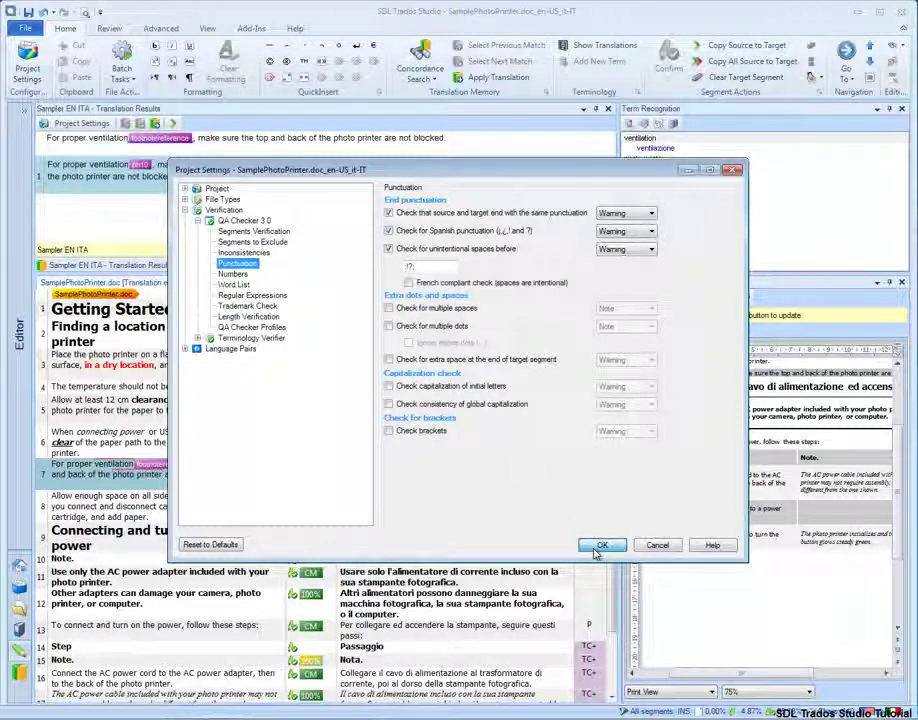
{"action": "left_click", "coordinate": [600, 546]}
Verify the document and go to the spot flagged by the tag verification note in segment 7.
{"action": "scroll", "coordinate": [609, 627], "scroll_direction": "down", "scroll_amount": 3}
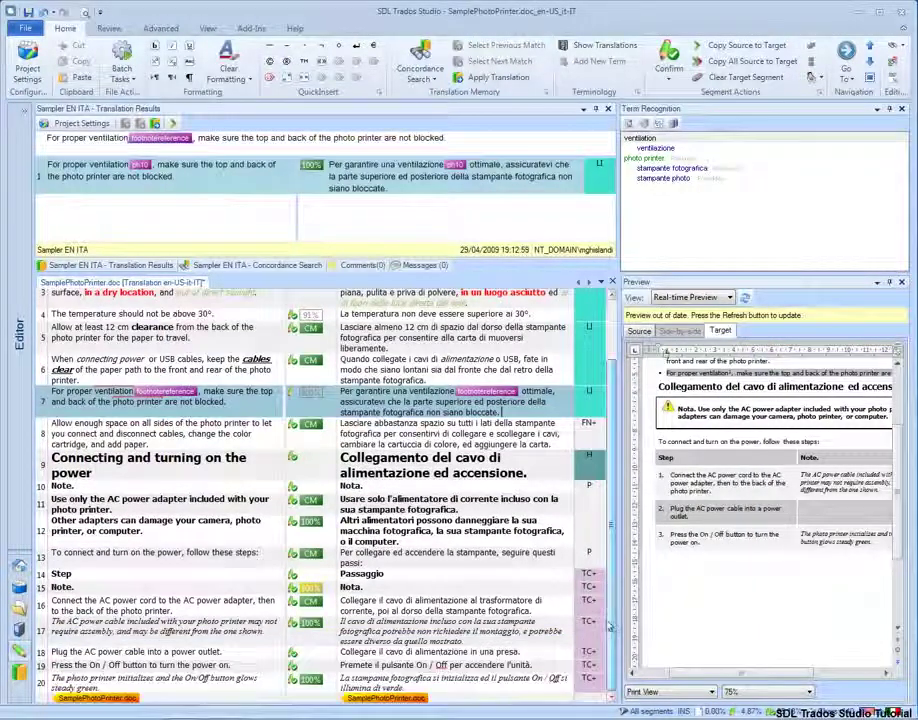
{"action": "key", "text": "F8"}
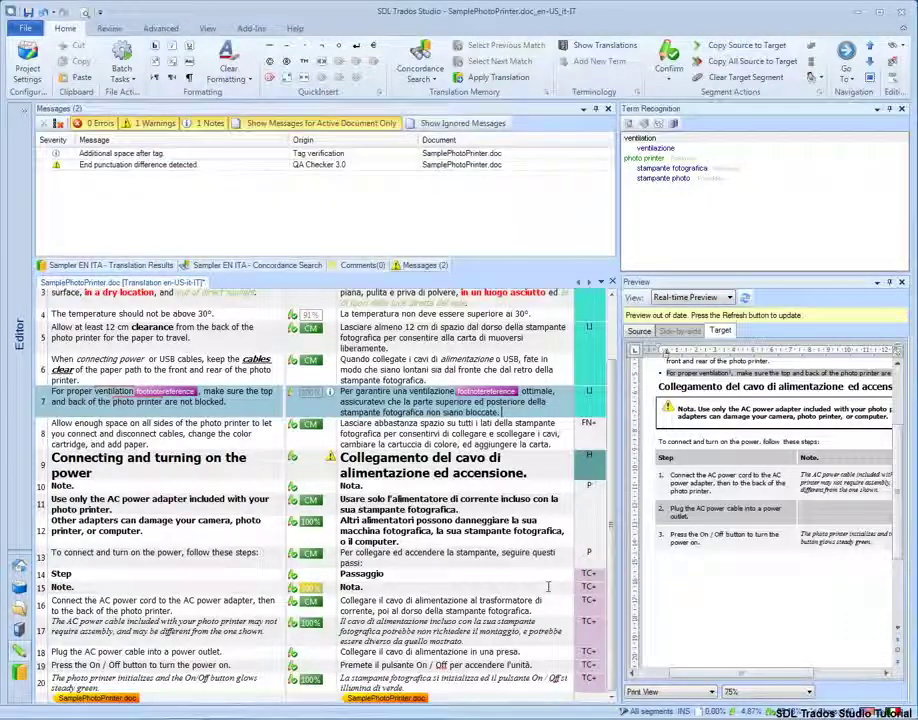
{"action": "left_click", "coordinate": [490, 155]}
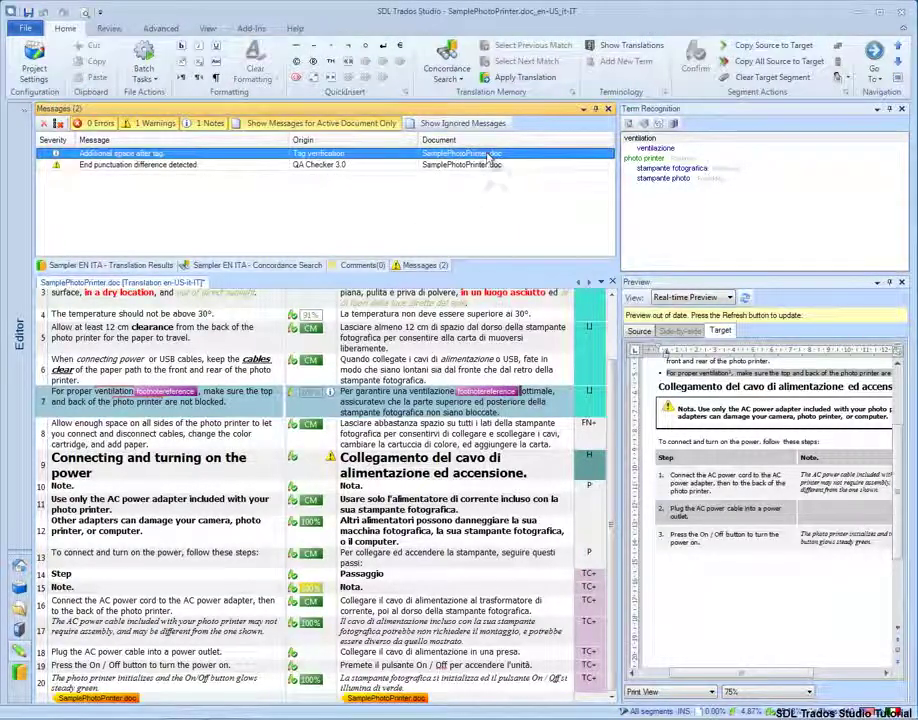
Go to the end punctuation warning in segment 9 and delete the full stop closing its Italian translation.
{"action": "left_click", "coordinate": [496, 166]}
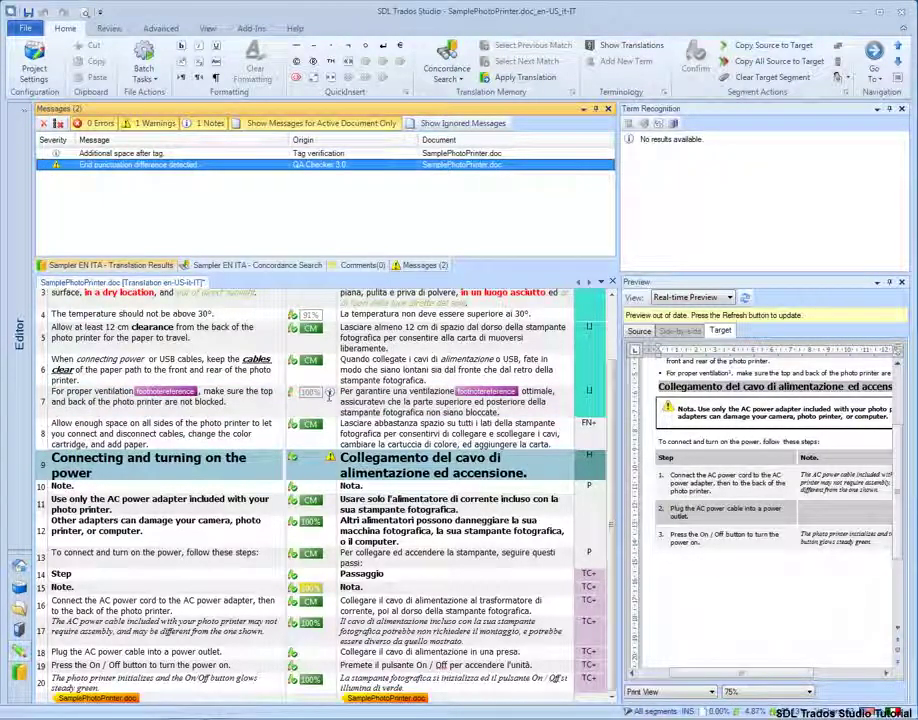
{"action": "mouse_move", "coordinate": [330, 459]}
{"action": "key", "text": "BackSpace"}
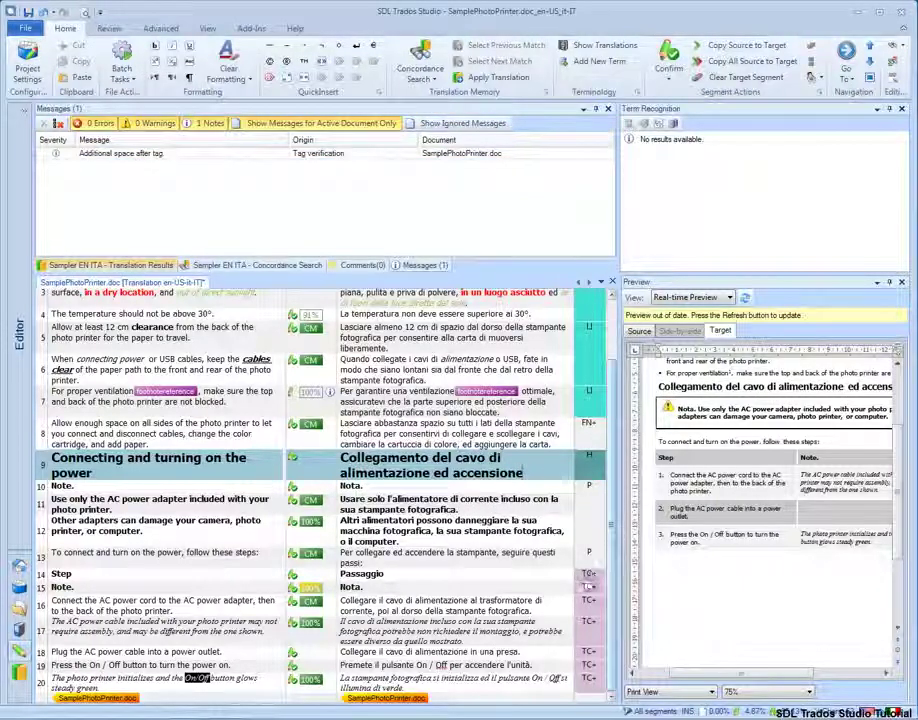
{"action": "left_click", "coordinate": [478, 685]}
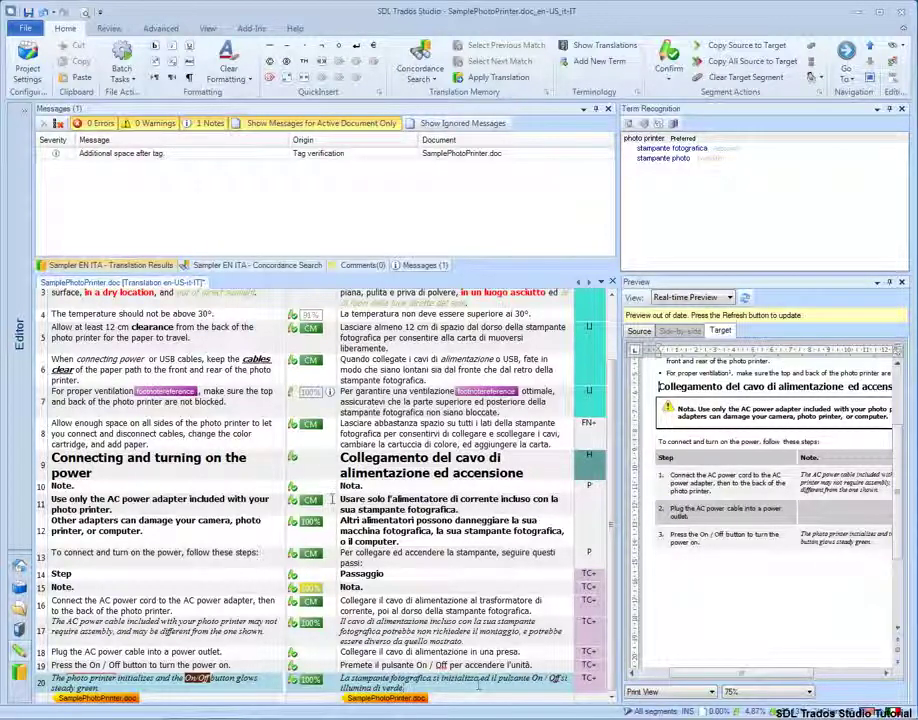
Save the bilingual file under a new name as SDL XLIFF, SamplePhotoPrinter.doc_en-US_it-ITBilingual, in the PROZ DEMO folder.
{"action": "left_click", "coordinate": [23, 29]}
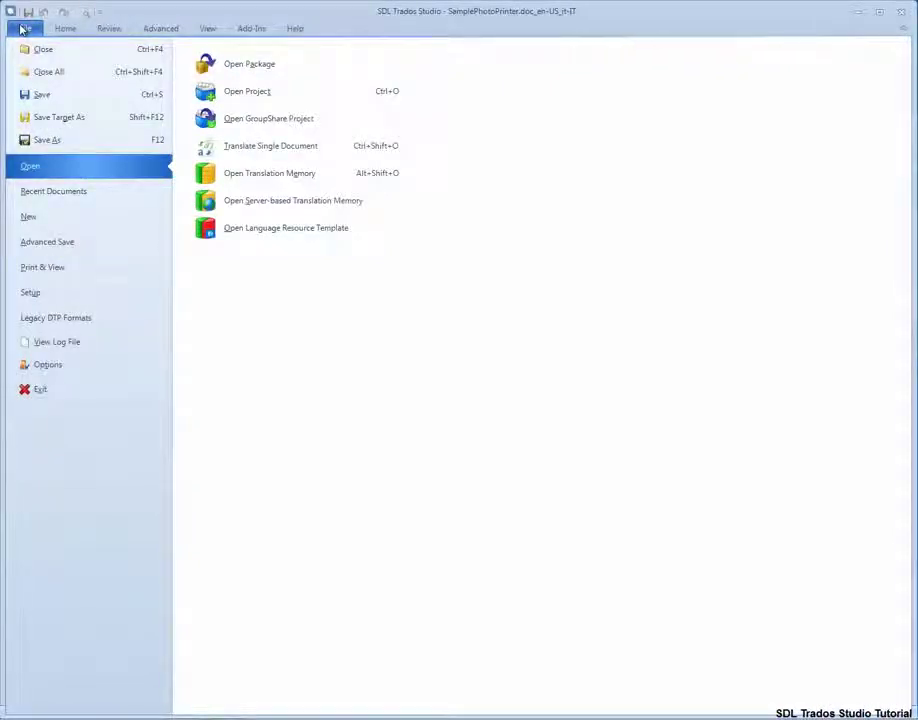
{"action": "left_click", "coordinate": [55, 141]}
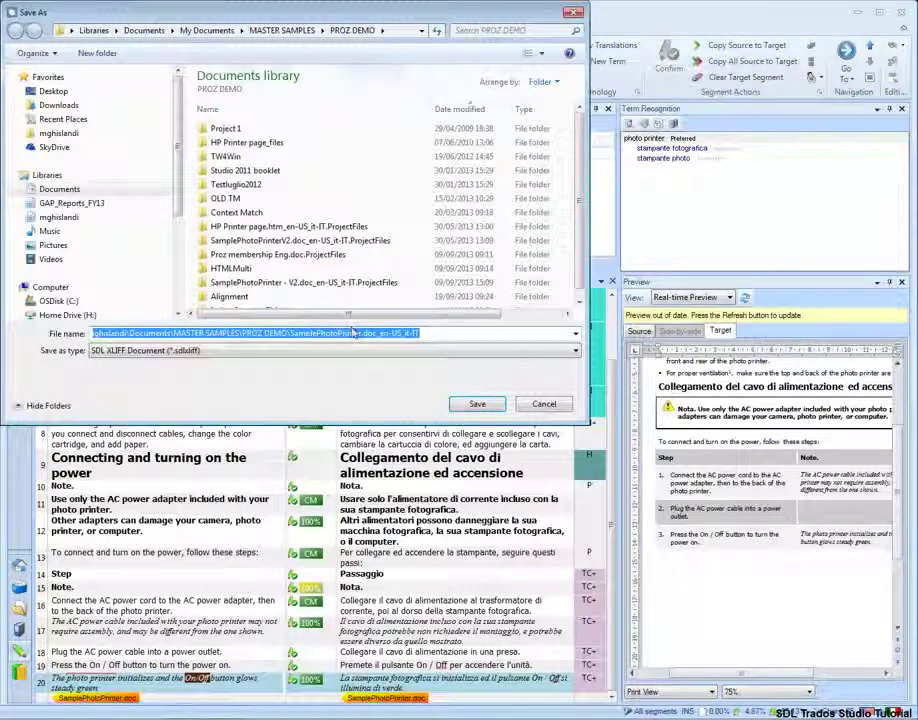
{"action": "left_click", "coordinate": [446, 333]}
{"action": "type", "text": "Bili"}
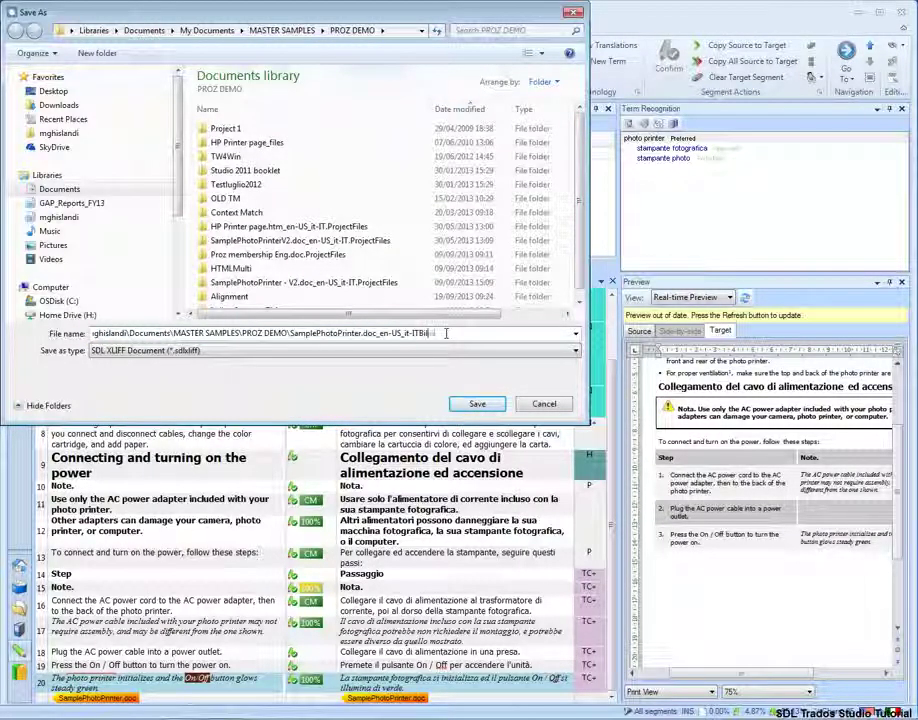
{"action": "type", "text": "ngual"}
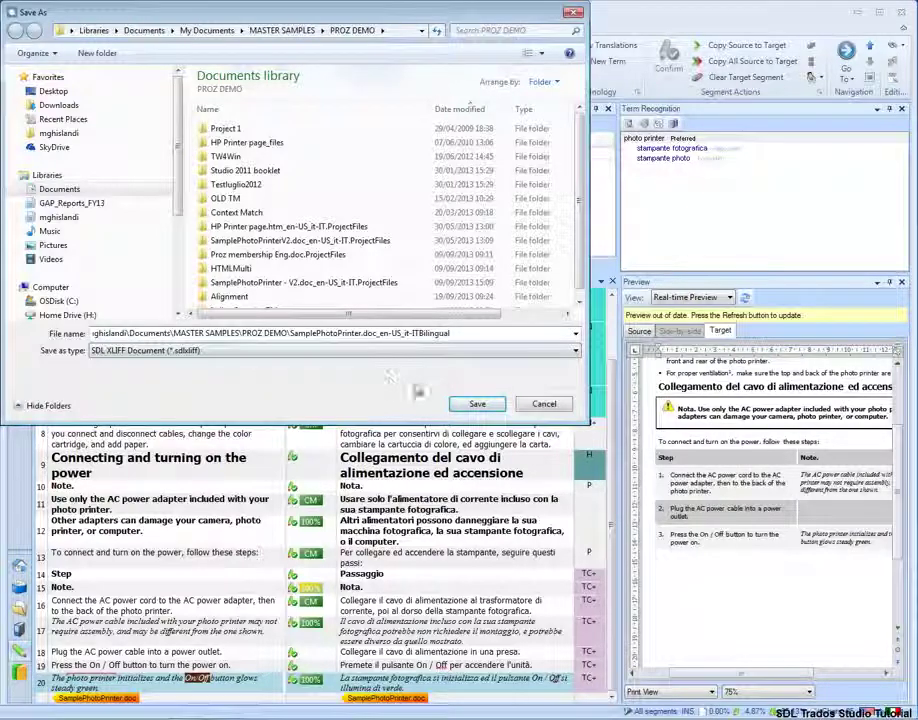
{"action": "left_click", "coordinate": [476, 404]}
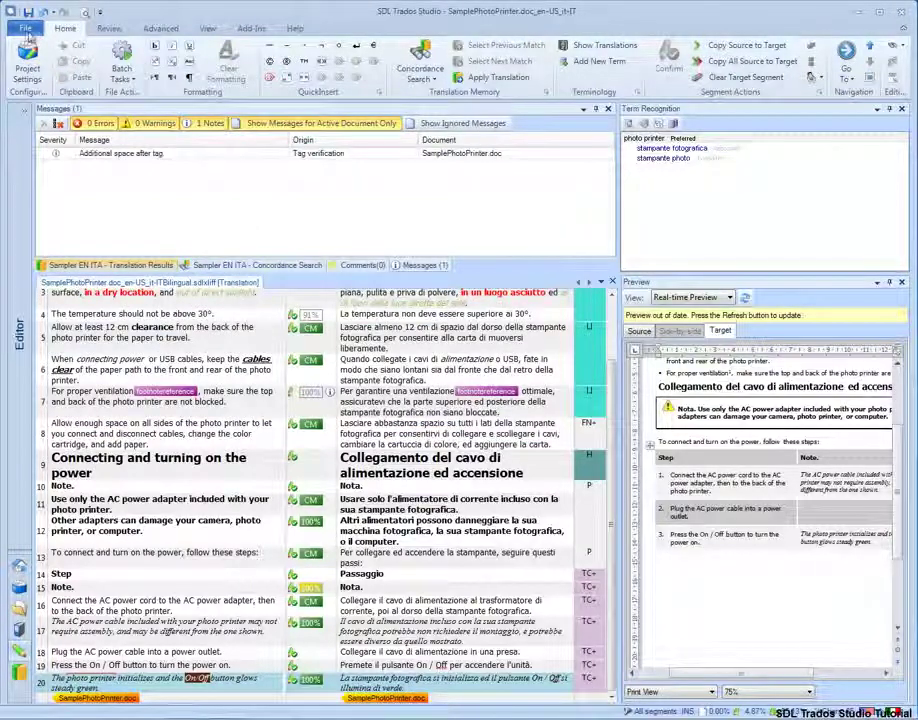
View the translated target document in Microsoft Word and look through its pages.
{"action": "left_click", "coordinate": [28, 32]}
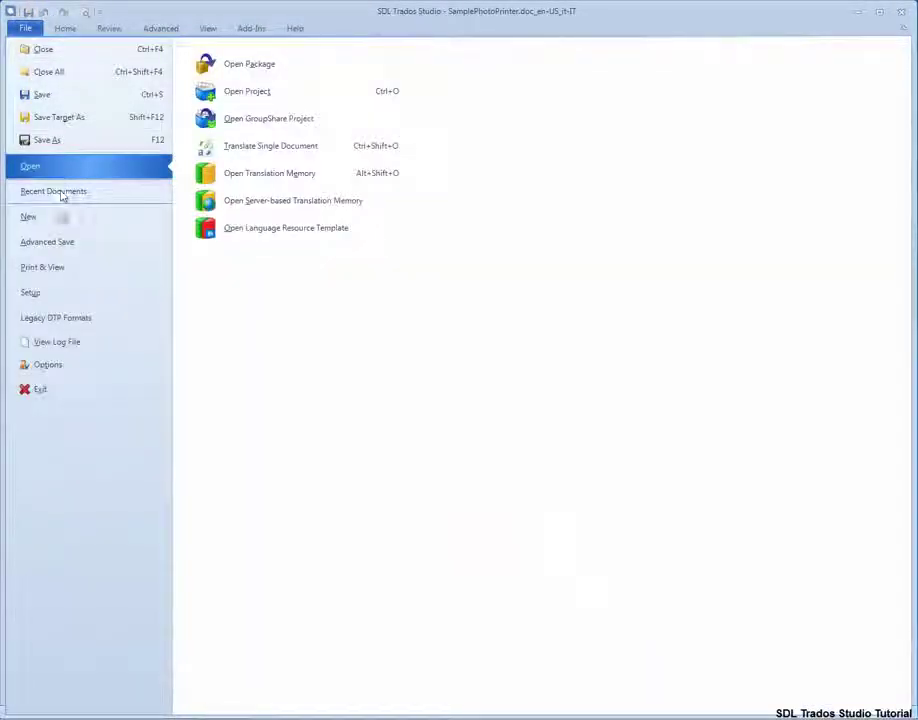
{"action": "left_click", "coordinate": [66, 268]}
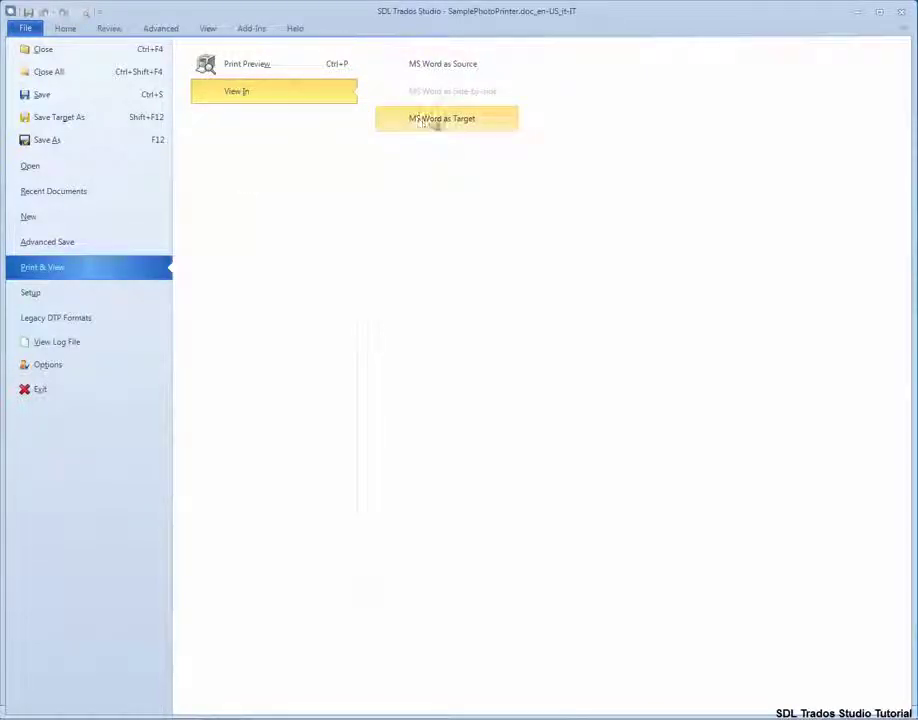
{"action": "left_click", "coordinate": [436, 121]}
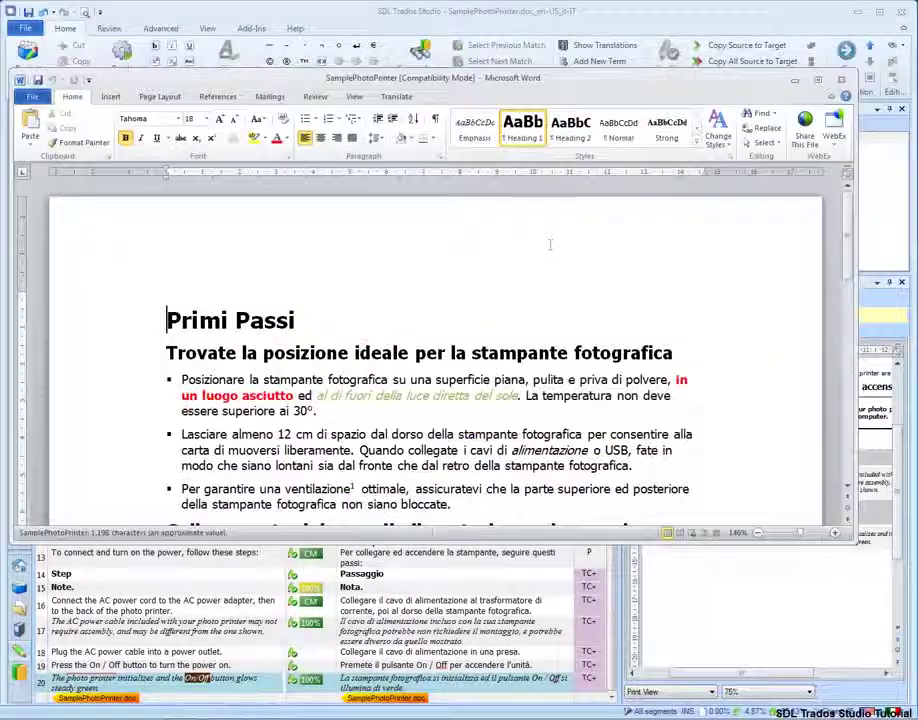
{"action": "scroll", "coordinate": [641, 319], "scroll_direction": "down", "scroll_amount": 6}
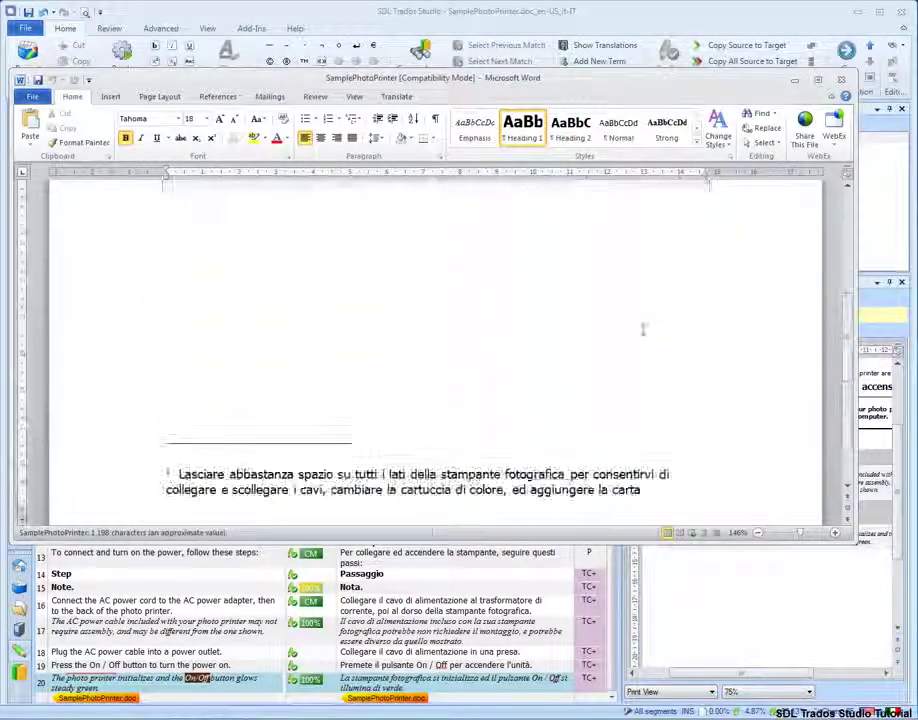
{"action": "scroll", "coordinate": [643, 372], "scroll_direction": "up", "scroll_amount": 7}
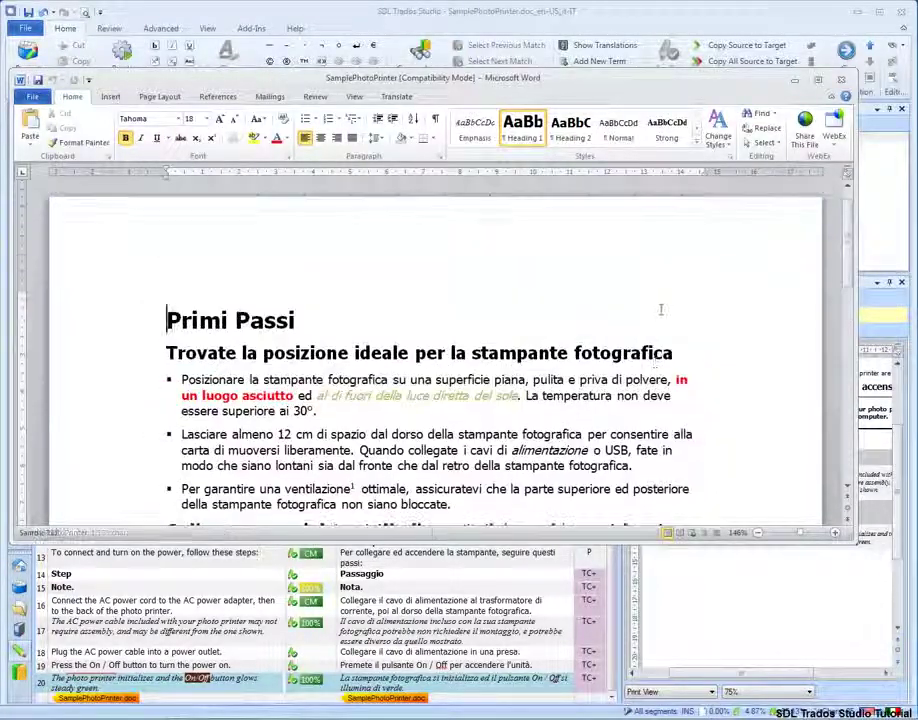